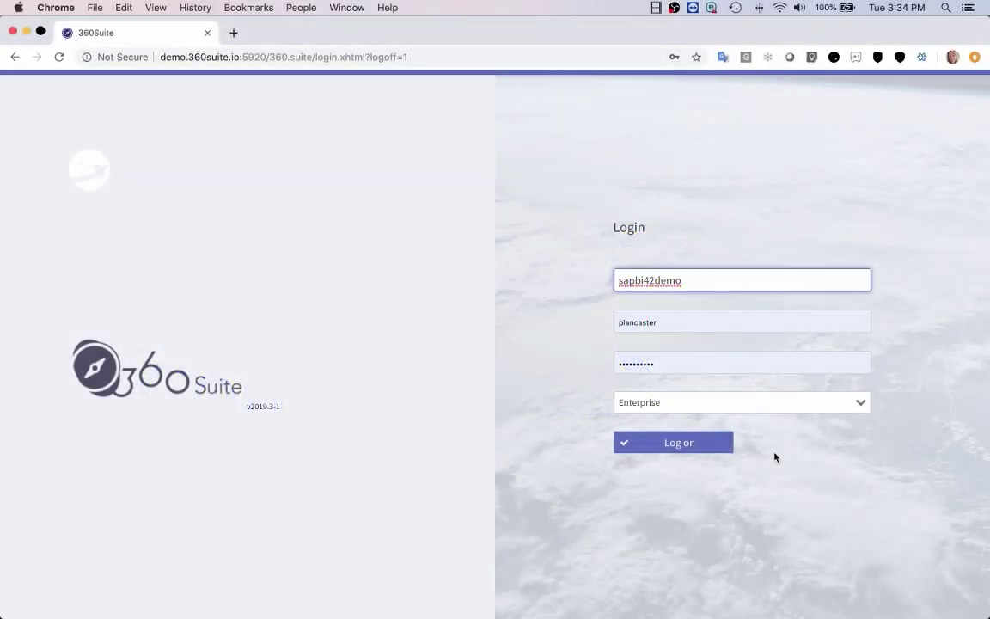
Log on to the 360Suite demo server with the pre-filled credentials
{"action": "left_click", "coordinate": [679, 448]}
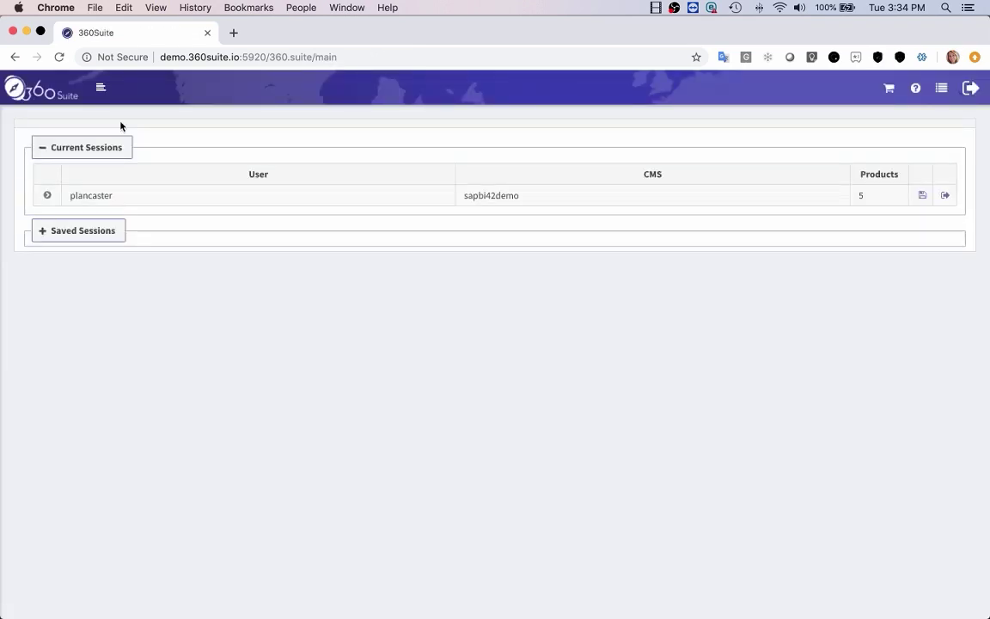
Go to Resources > Public Folders and browse the Documentation reports, such as Crystal Documents and Instances details
{"action": "left_click", "coordinate": [105, 90]}
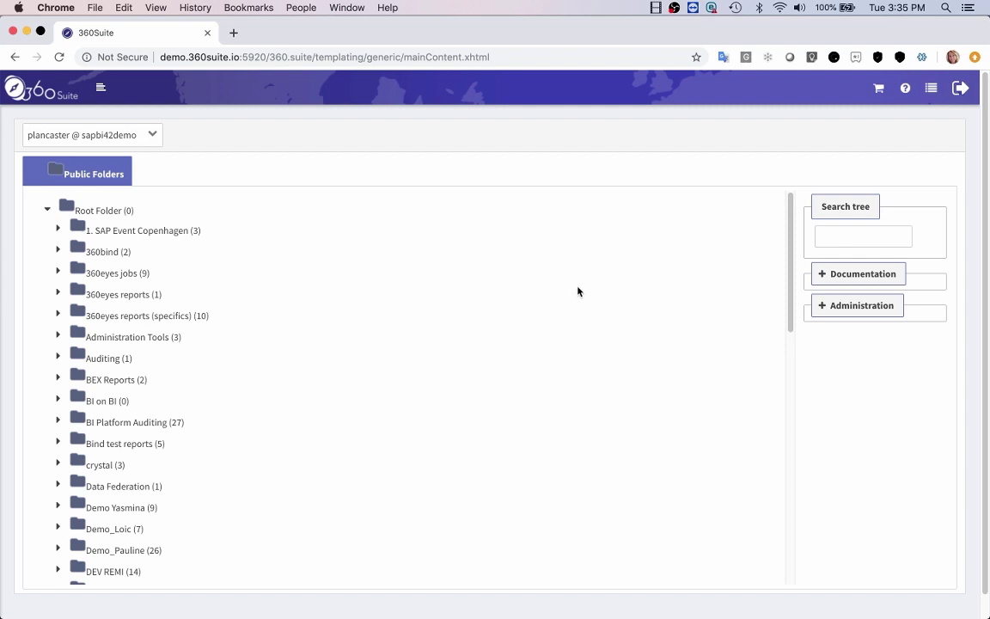
{"action": "left_click", "coordinate": [853, 274]}
{"action": "scroll", "coordinate": [928, 408], "scroll_direction": "down", "scroll_amount": 5}
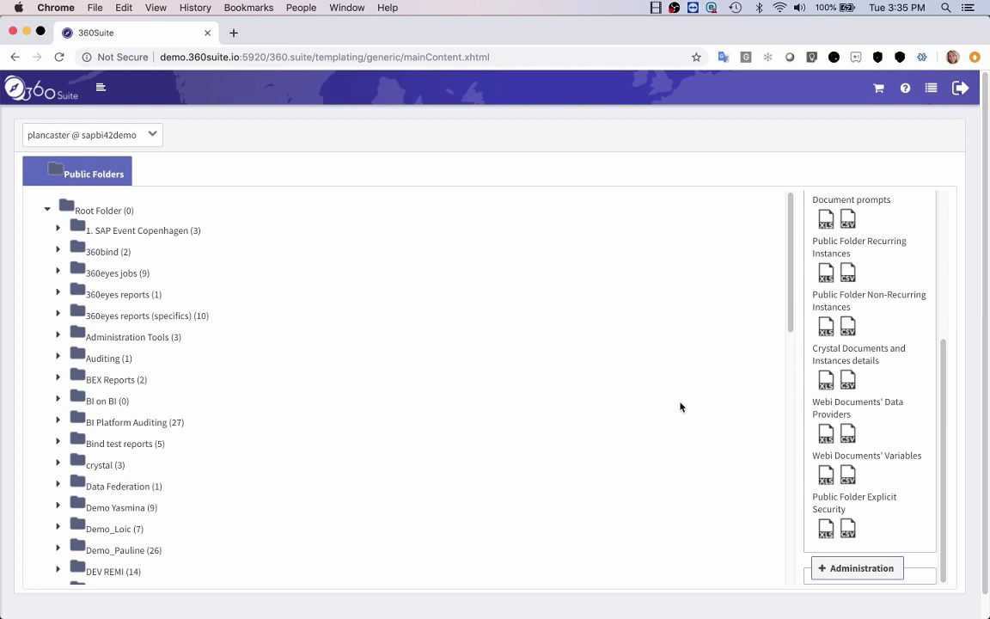
{"action": "scroll", "coordinate": [112, 497], "scroll_direction": "down", "scroll_amount": 2}
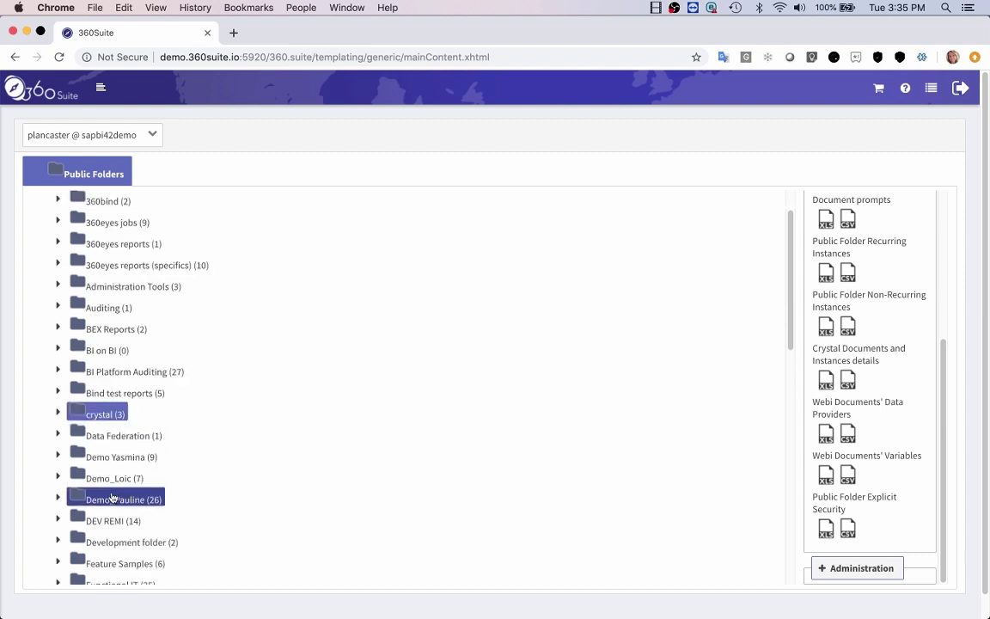
Select the crystal through Demo_Pauline folders and generate the Crystal Documents and Instances details XLS
{"action": "left_click", "coordinate": [112, 498], "text": "shift"}
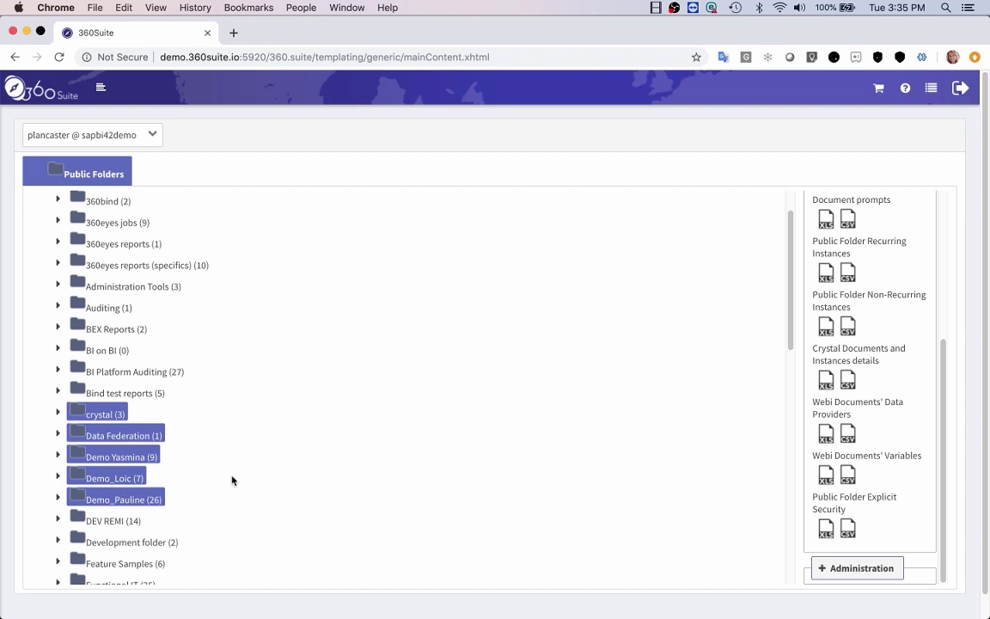
{"action": "left_click", "coordinate": [828, 388]}
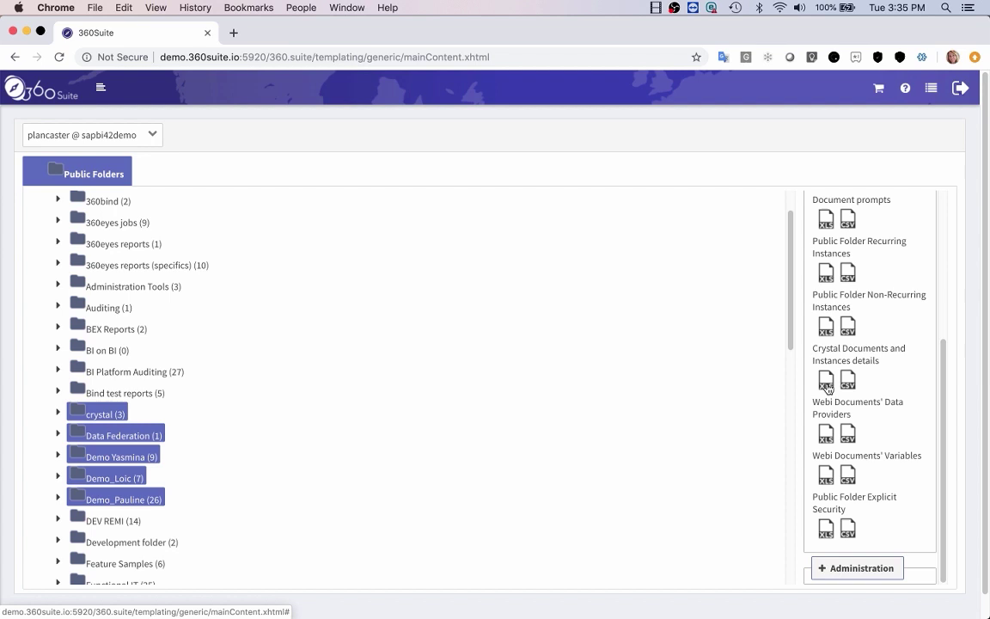
{"action": "left_click", "coordinate": [828, 389]}
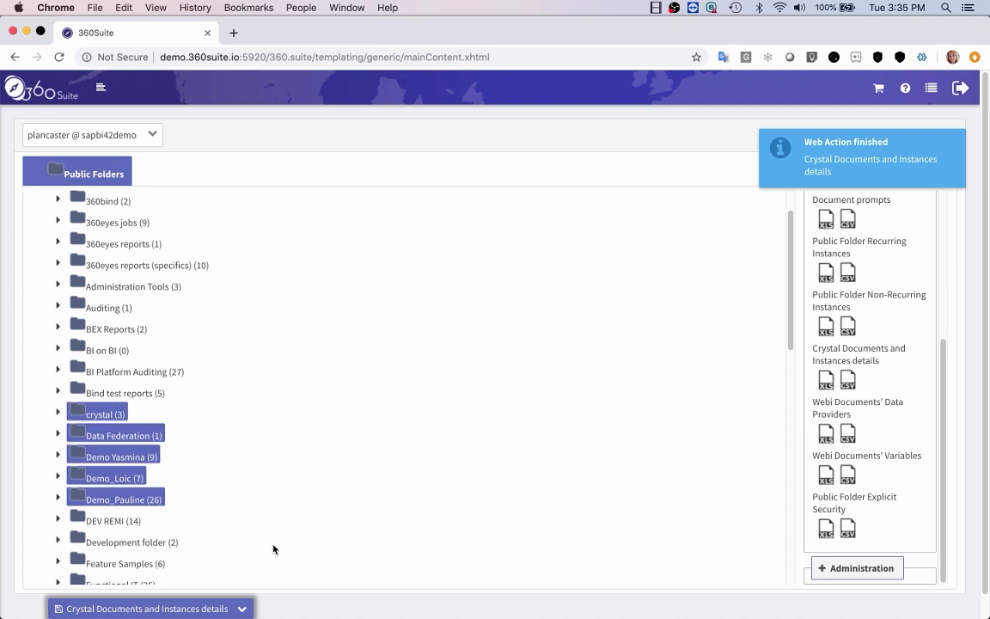
Download the generated report file and open it in Excel
{"action": "left_click", "coordinate": [242, 609]}
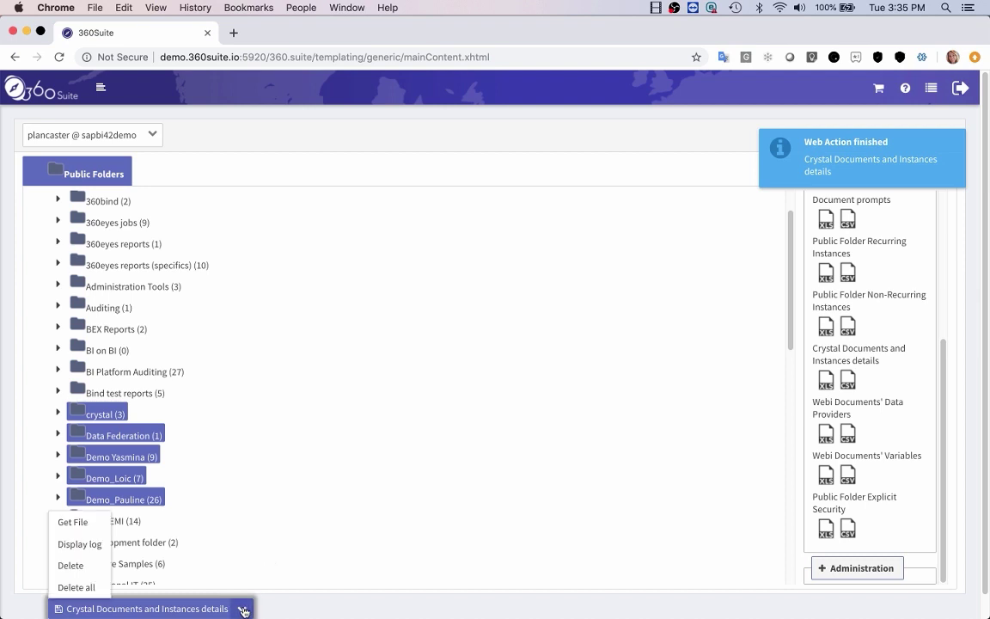
{"action": "left_click", "coordinate": [94, 526]}
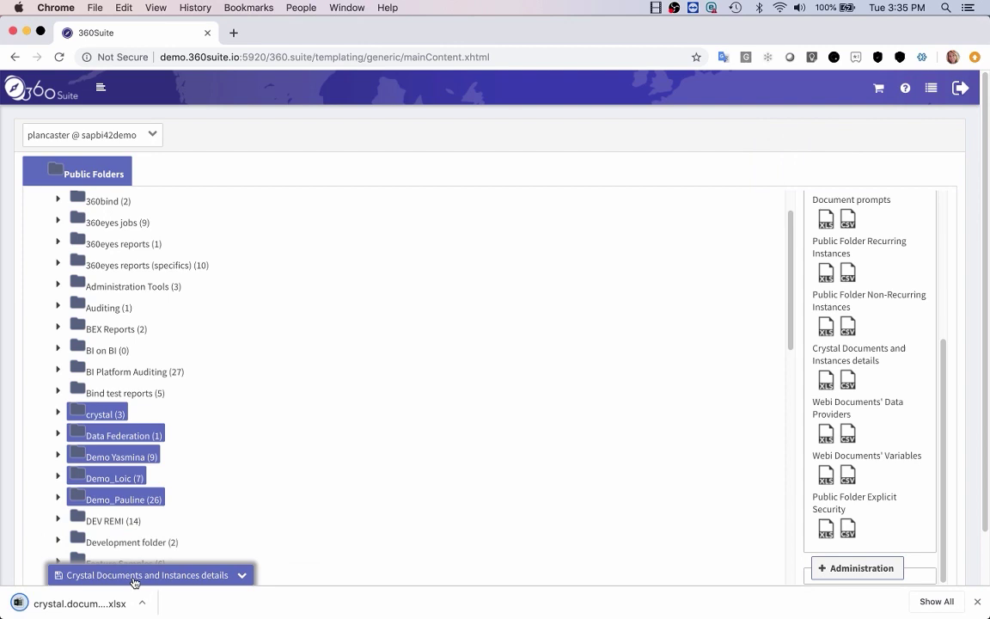
{"action": "left_click", "coordinate": [143, 608]}
{"action": "left_click", "coordinate": [146, 552]}
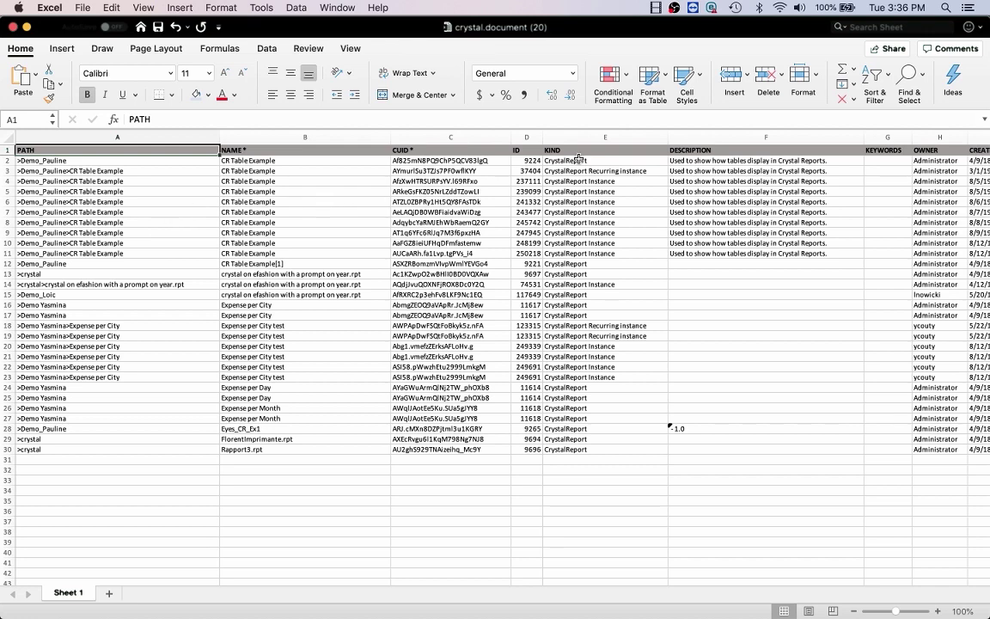
Inspect the KIND column, including the CrystalReport Instance entries in E4:E12
{"action": "left_click", "coordinate": [624, 137]}
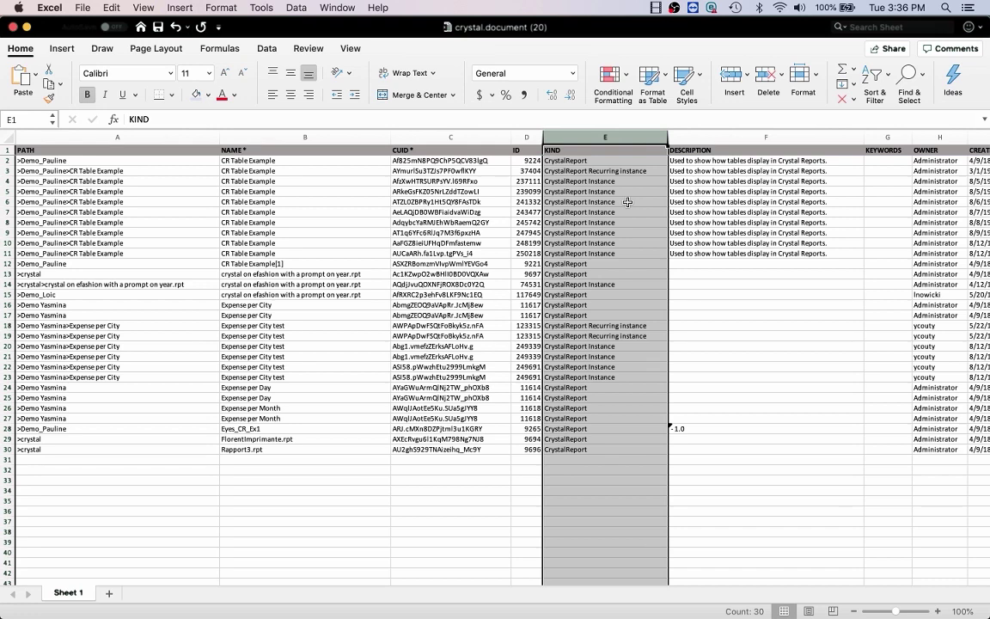
{"action": "left_click", "coordinate": [572, 170]}
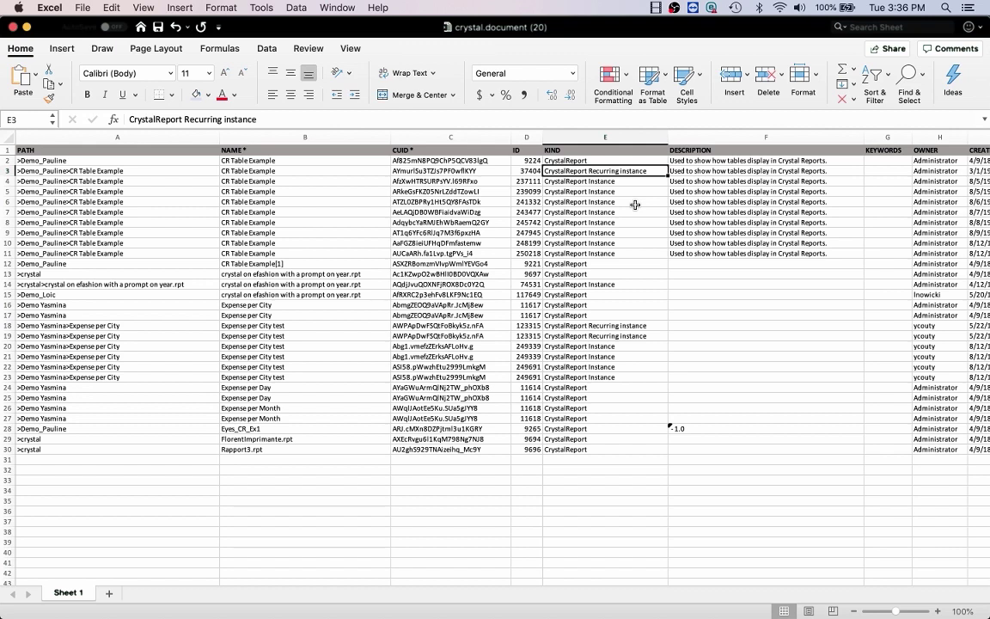
{"action": "left_click", "coordinate": [650, 182]}
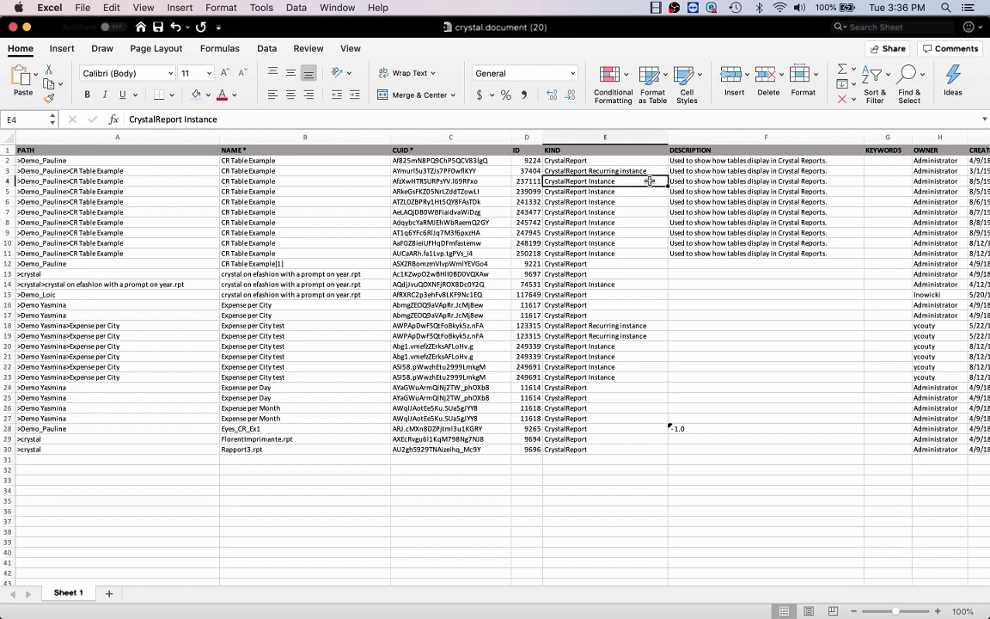
{"action": "left_click_drag", "start_coordinate": [650, 182], "coordinate": [646, 261]}
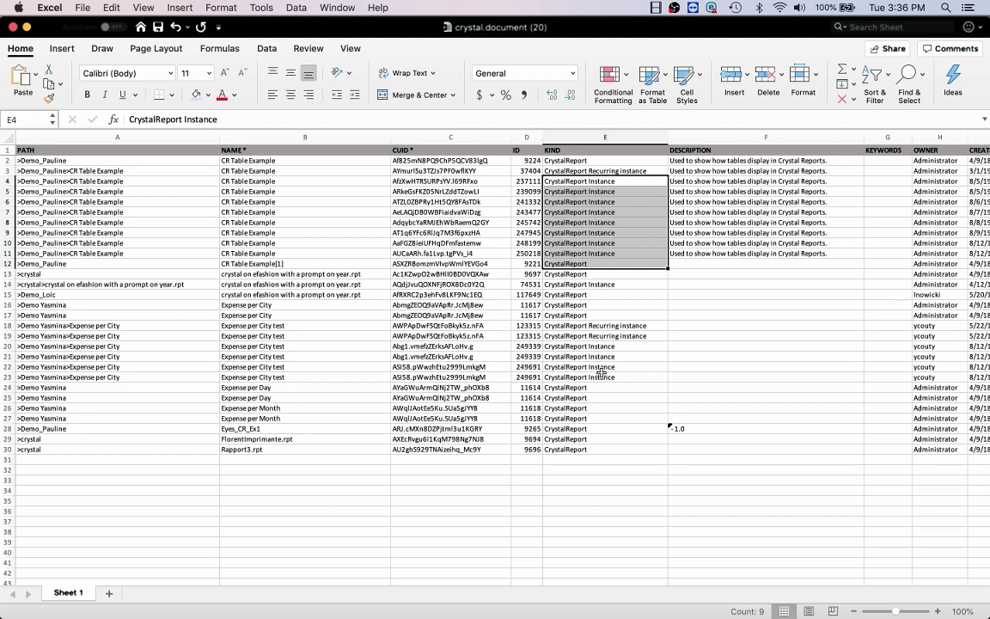
Enter No in K2 and fill it down the ORIGINAL DATASOURCE column to row 30
{"action": "left_click_drag", "start_coordinate": [281, 581], "coordinate": [461, 590]}
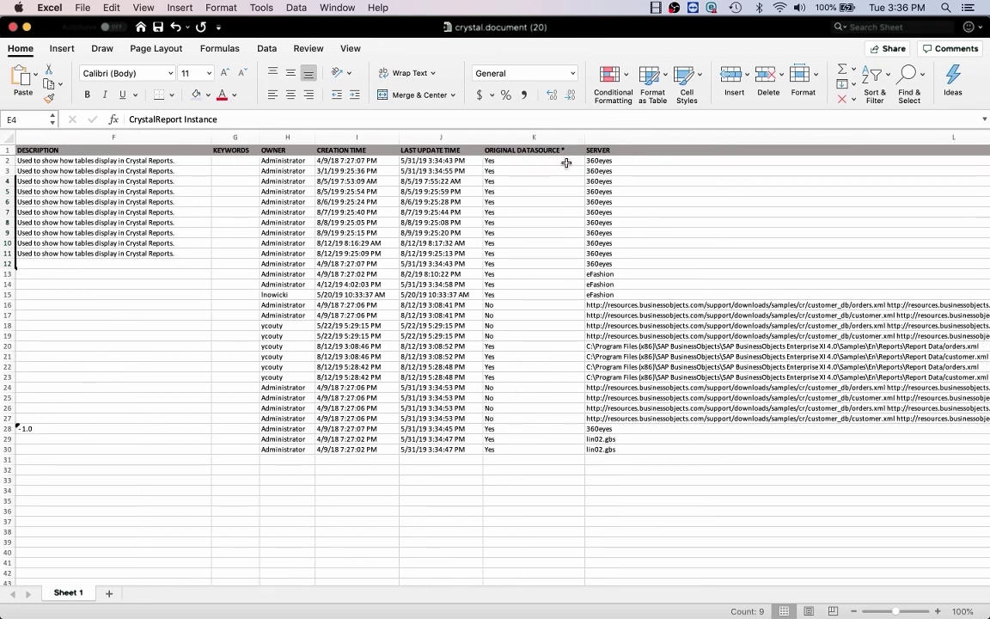
{"action": "left_click", "coordinate": [567, 163]}
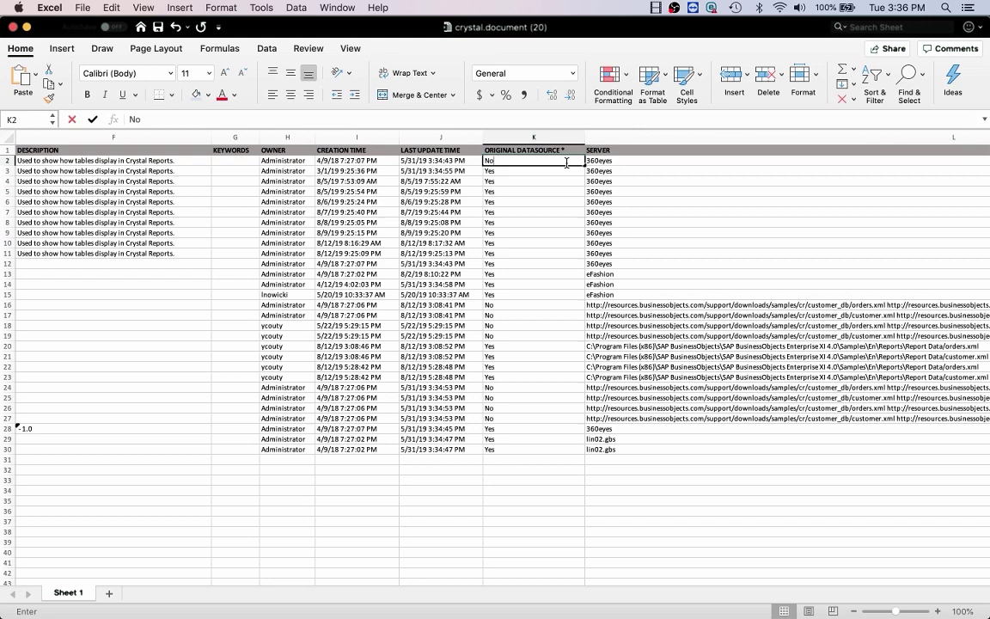
{"action": "type", "text": "No"}
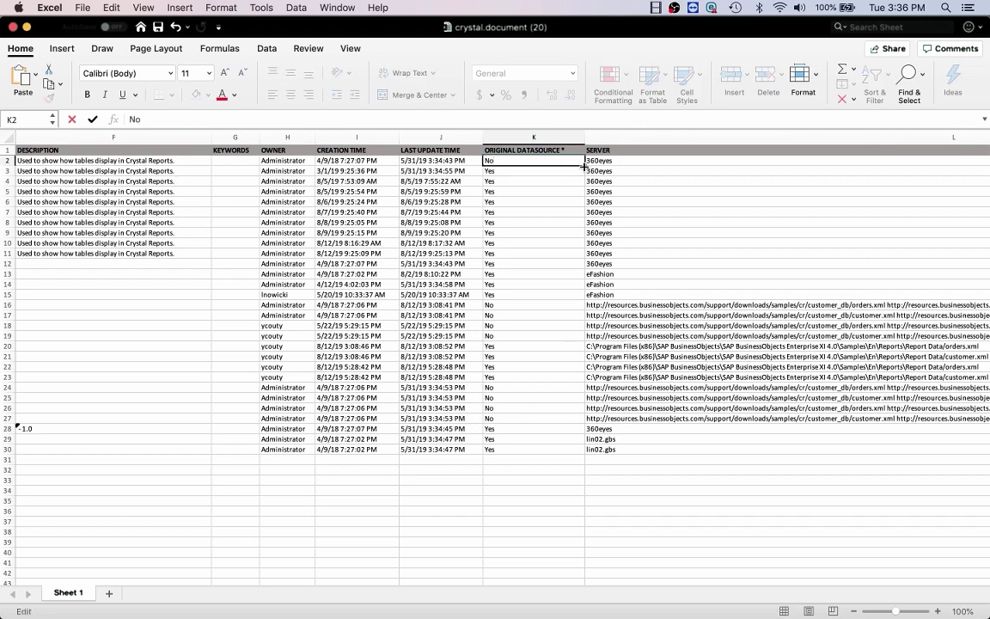
{"action": "left_click_drag", "start_coordinate": [584, 165], "coordinate": [568, 455]}
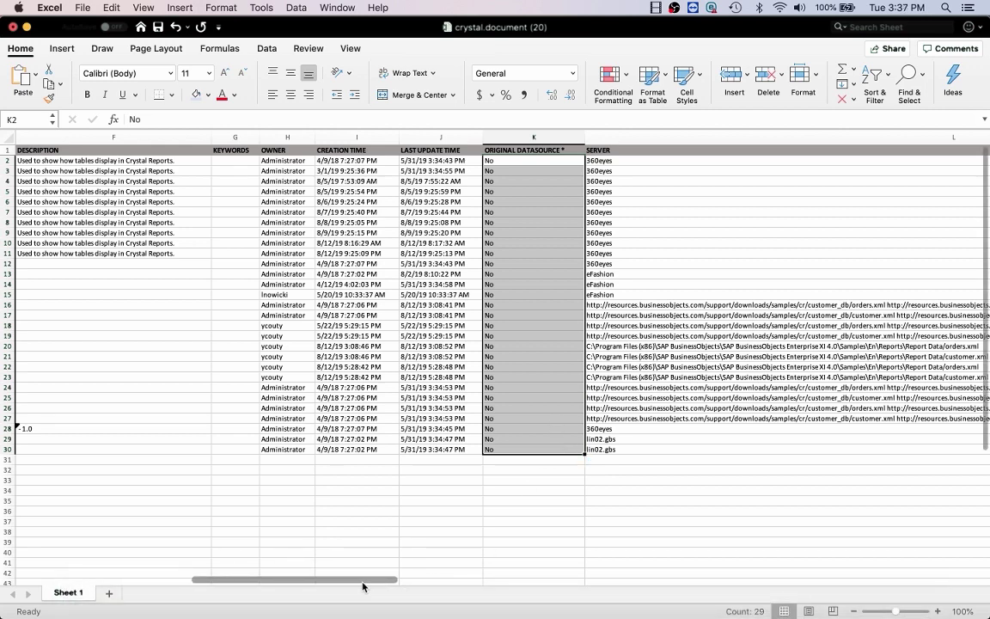
{"action": "left_click_drag", "start_coordinate": [362, 587], "coordinate": [669, 568]}
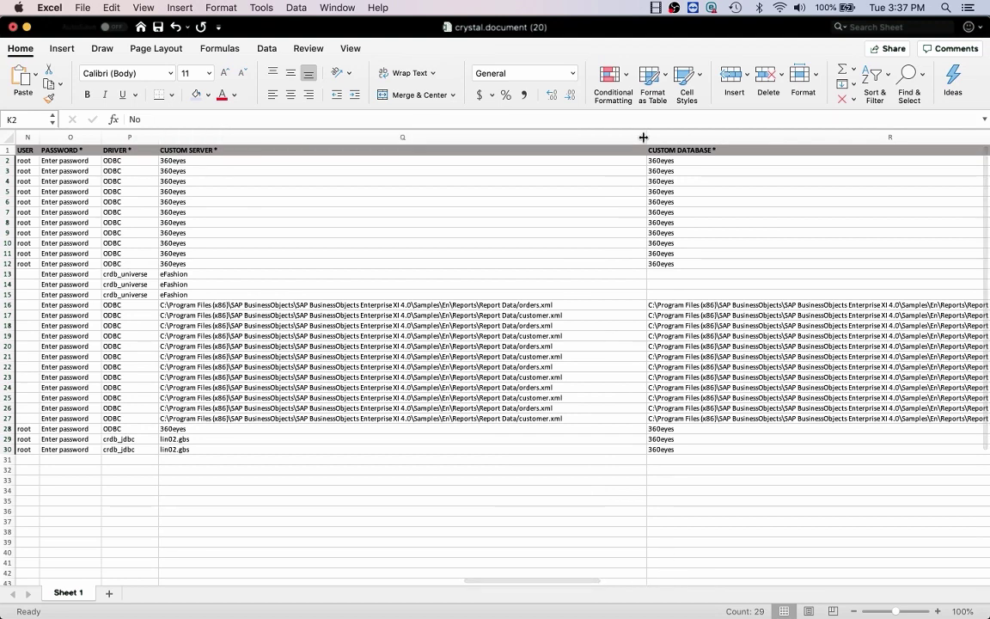
Shrink column Q and select the custom connection columns P1:T30
{"action": "left_click_drag", "start_coordinate": [646, 139], "coordinate": [317, 167]}
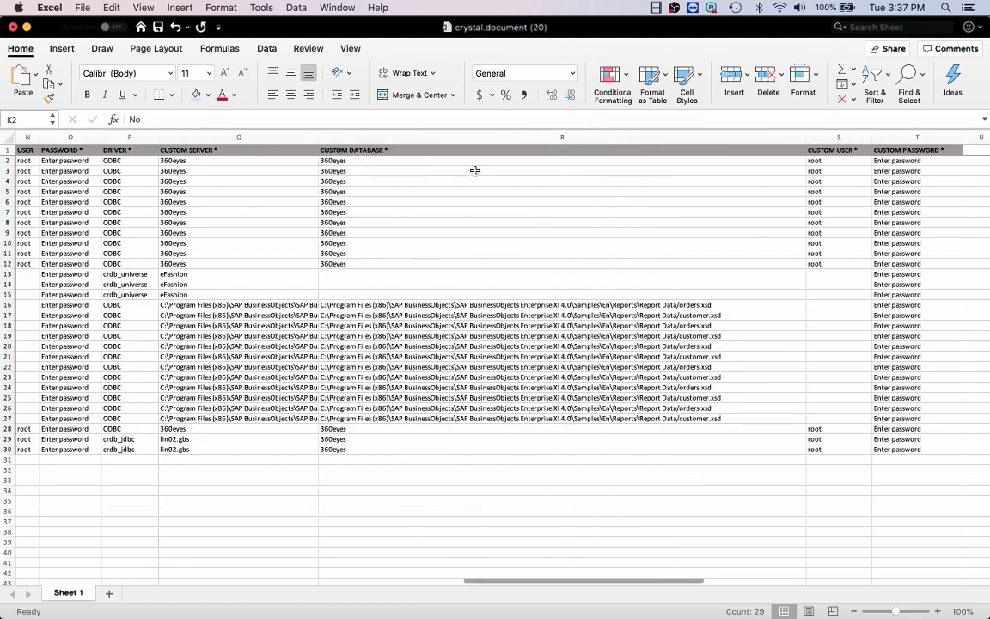
{"action": "left_click", "coordinate": [139, 151]}
{"action": "left_click_drag", "start_coordinate": [139, 151], "coordinate": [927, 449]}
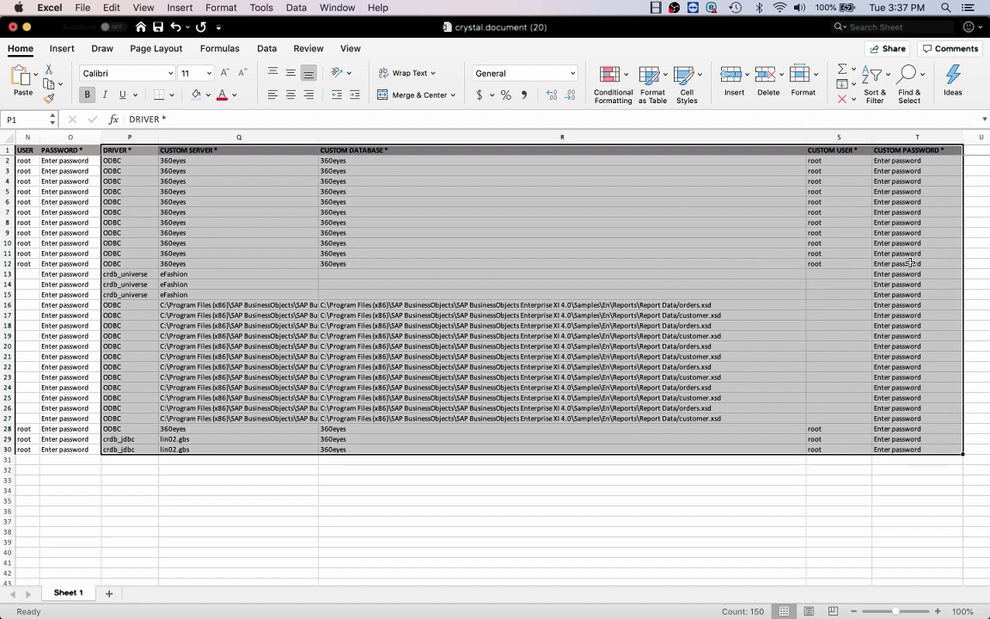
Enter a password in T2, fill a numbered series down to T30, and save the workbook
{"action": "left_click", "coordinate": [935, 161]}
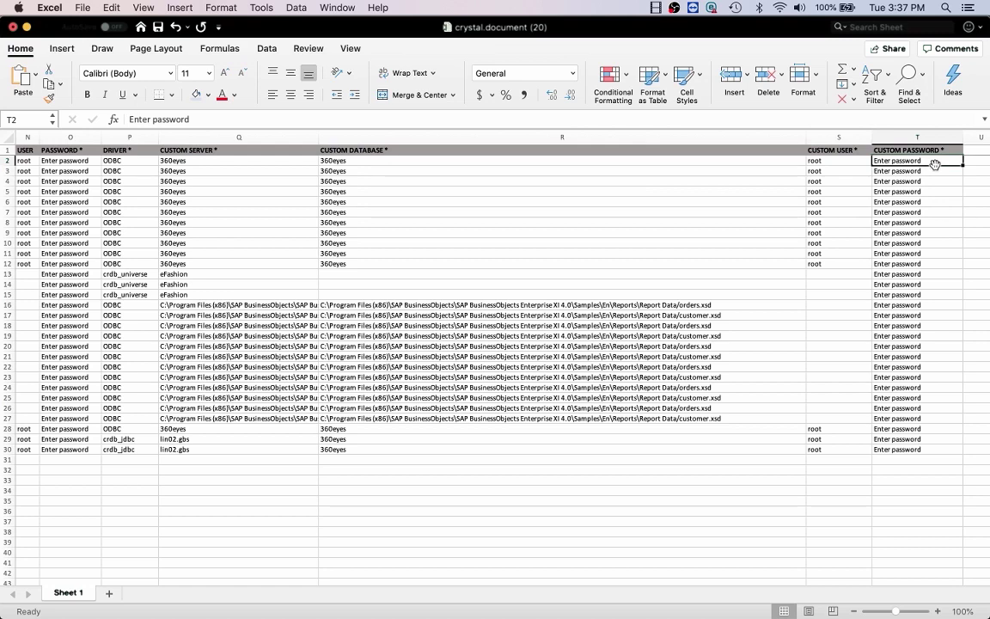
{"action": "type", "text": "p"}
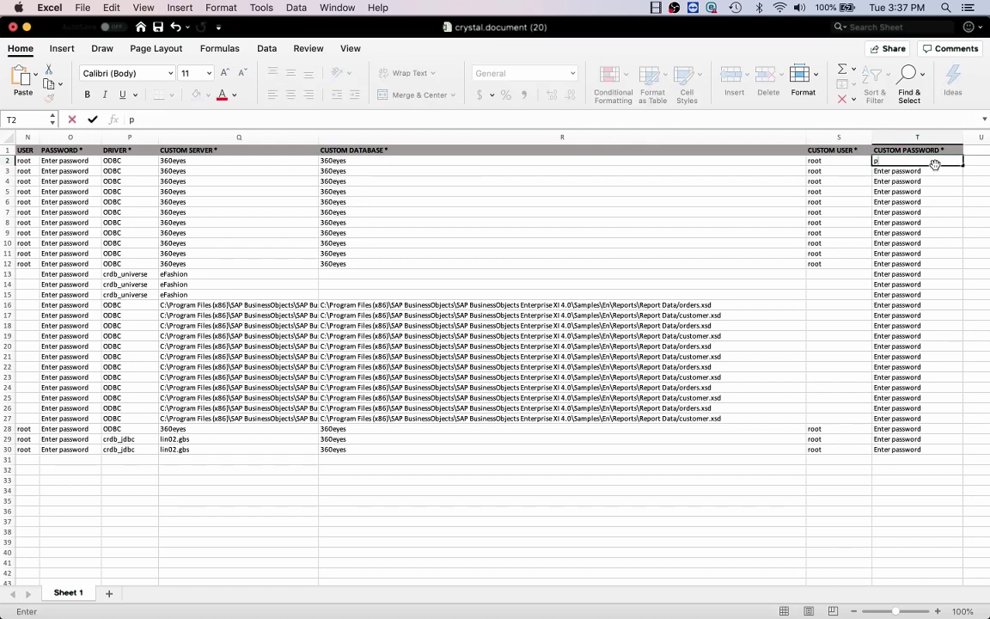
{"action": "type", "text": "assword123"}
{"action": "key", "text": "Return"}
{"action": "left_click", "coordinate": [937, 161]}
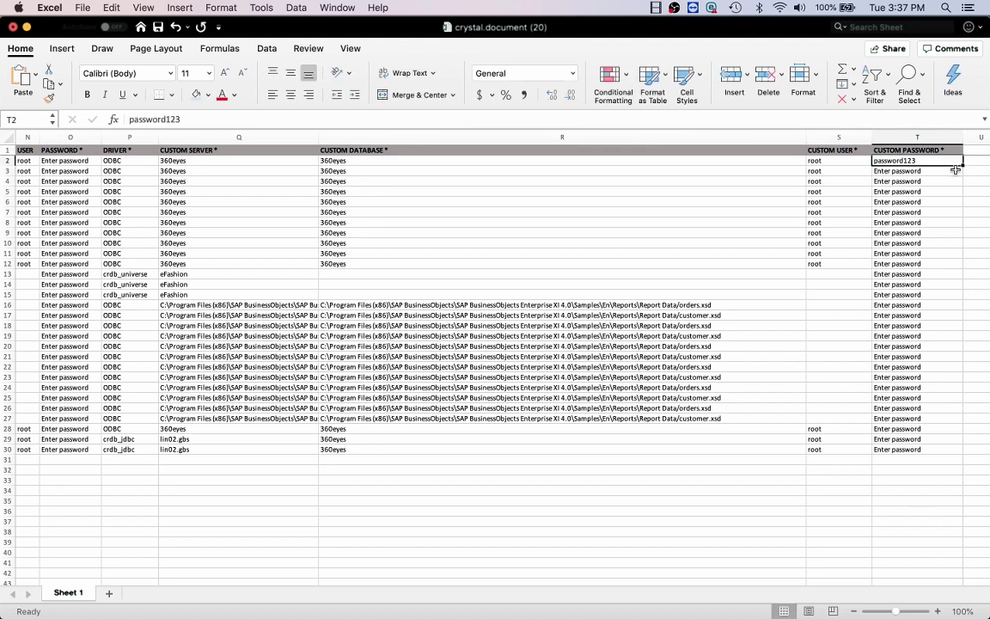
{"action": "left_click_drag", "start_coordinate": [956, 169], "coordinate": [955, 456]}
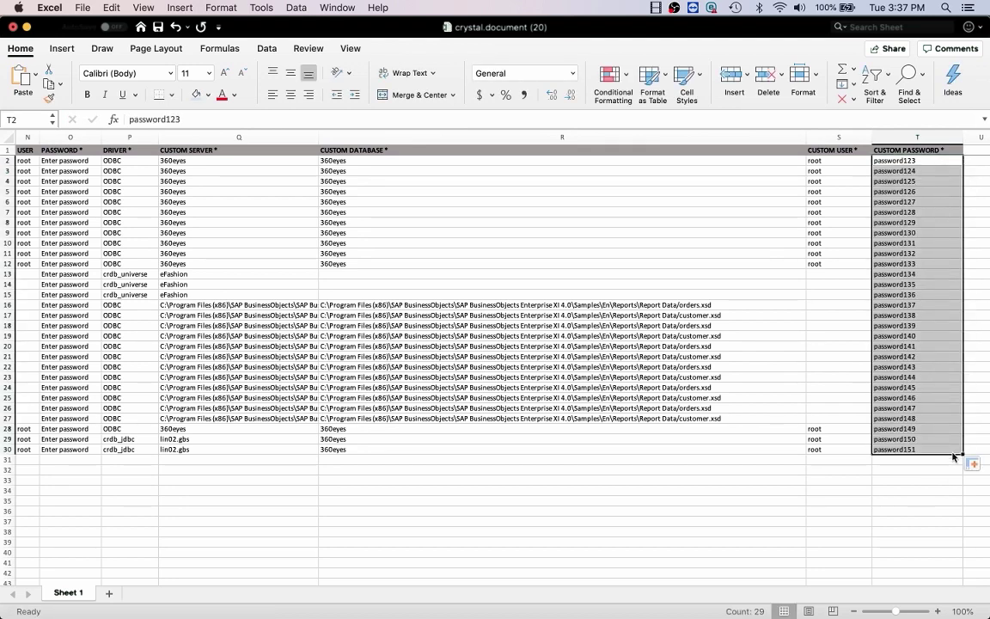
{"action": "left_click", "coordinate": [159, 28]}
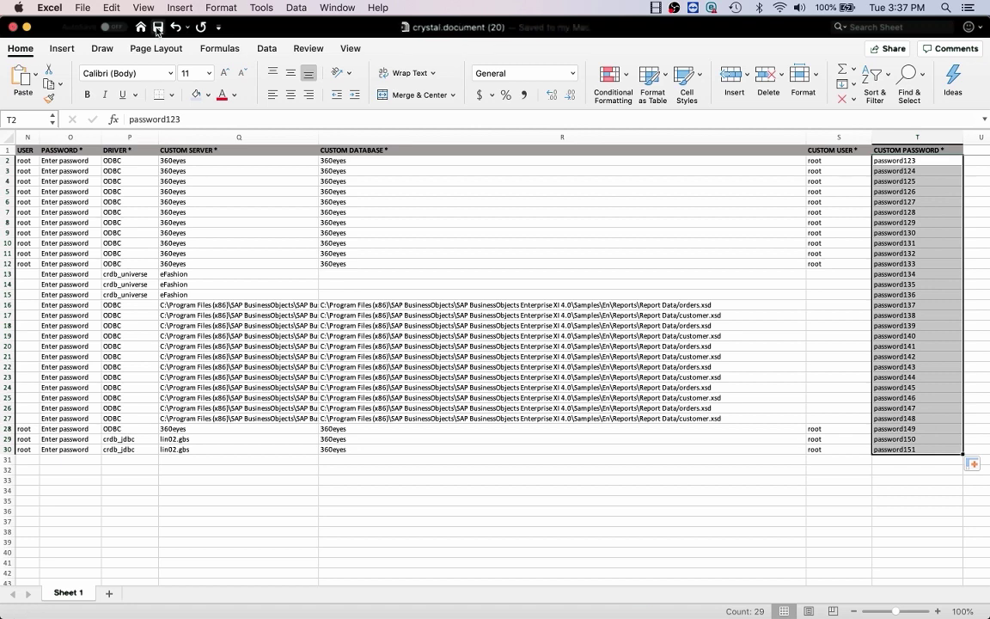
Minimize Excel, collapse Documentation in 360Suite, and expand the Administration actions
{"action": "left_click", "coordinate": [26, 29]}
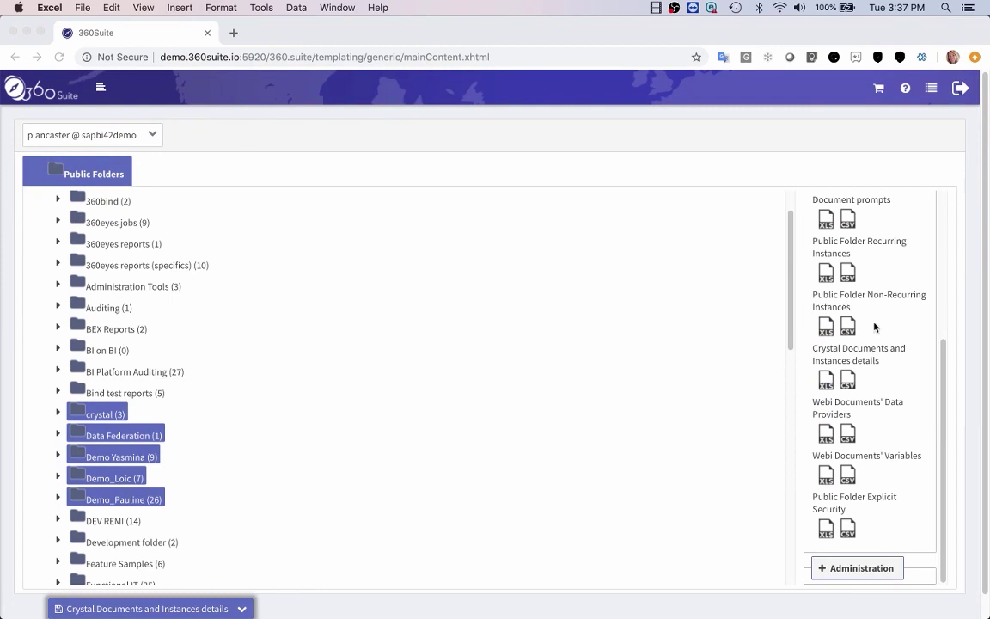
{"action": "scroll", "coordinate": [875, 327], "scroll_direction": "down", "scroll_amount": 1}
{"action": "scroll", "coordinate": [821, 245], "scroll_direction": "up", "scroll_amount": 5}
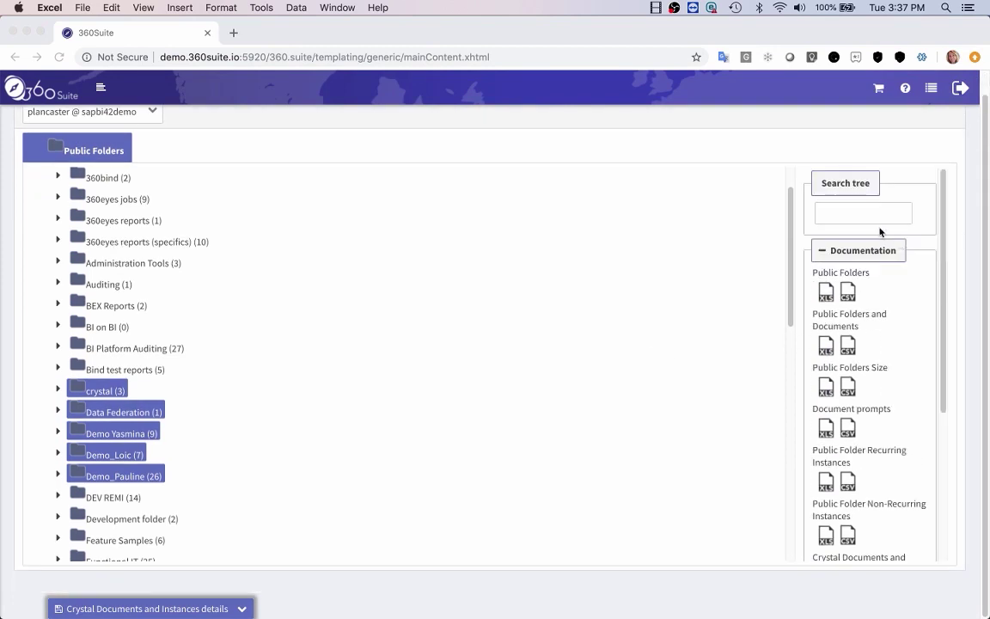
{"action": "left_click", "coordinate": [822, 251]}
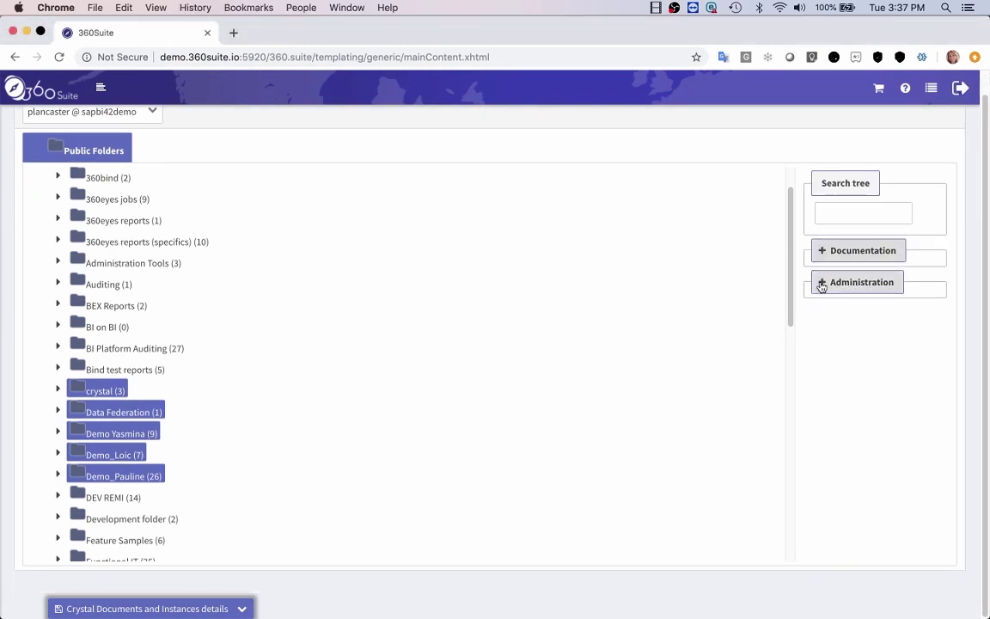
{"action": "left_click", "coordinate": [822, 284]}
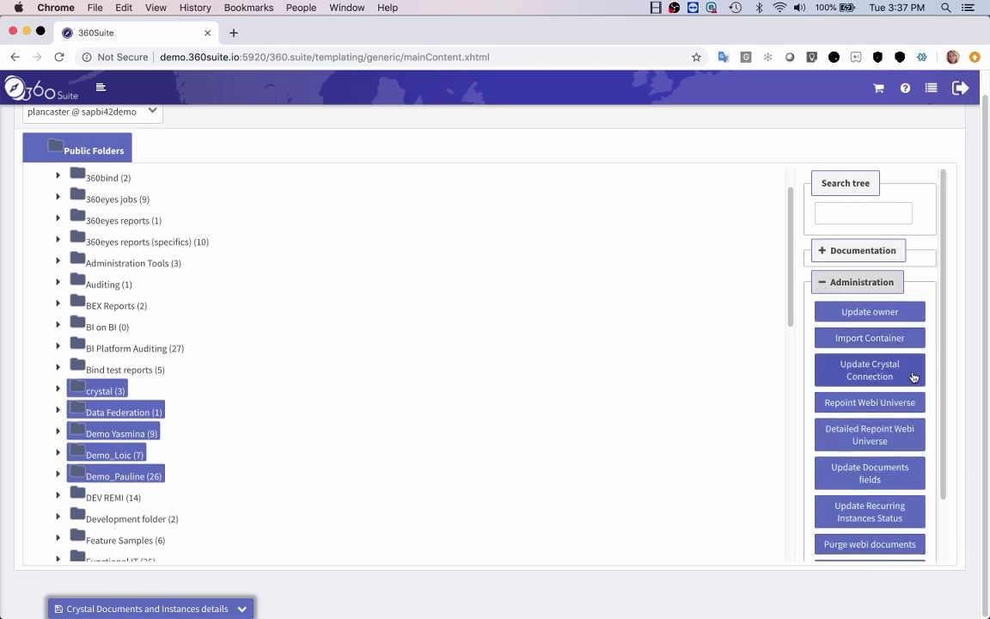
Start Update Crystal Connection with a File System source and upload crystal.document (20).xlsx from Downloads
{"action": "left_click", "coordinate": [907, 377]}
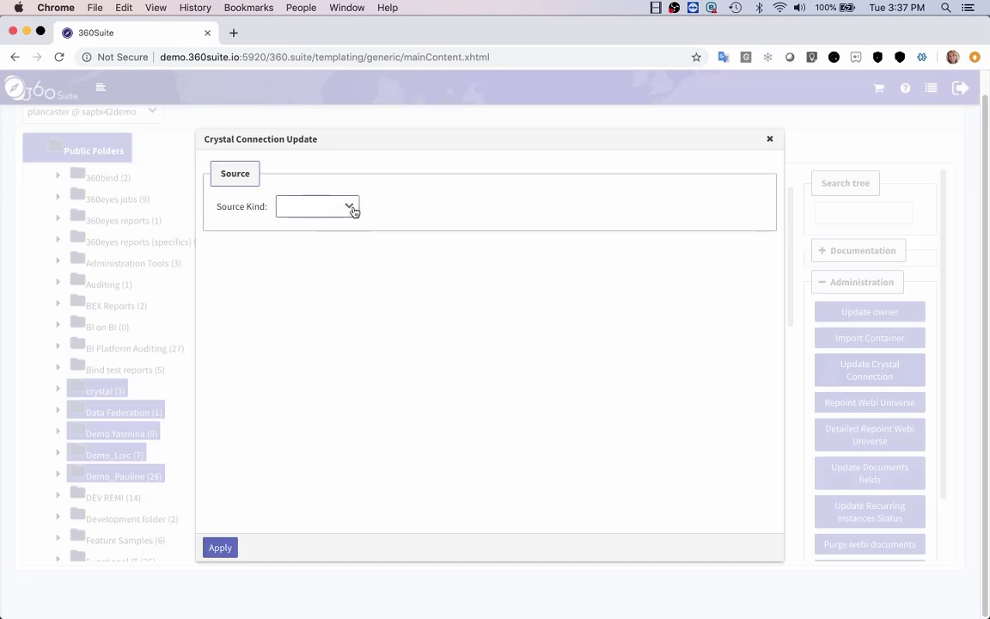
{"action": "left_click", "coordinate": [349, 208]}
{"action": "left_click", "coordinate": [342, 250]}
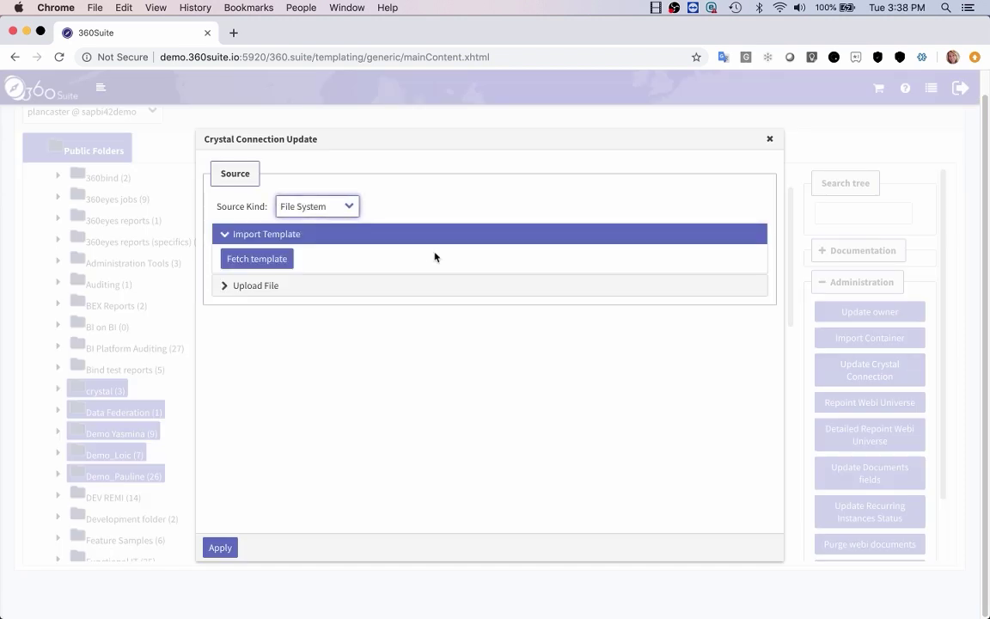
{"action": "left_click", "coordinate": [261, 288]}
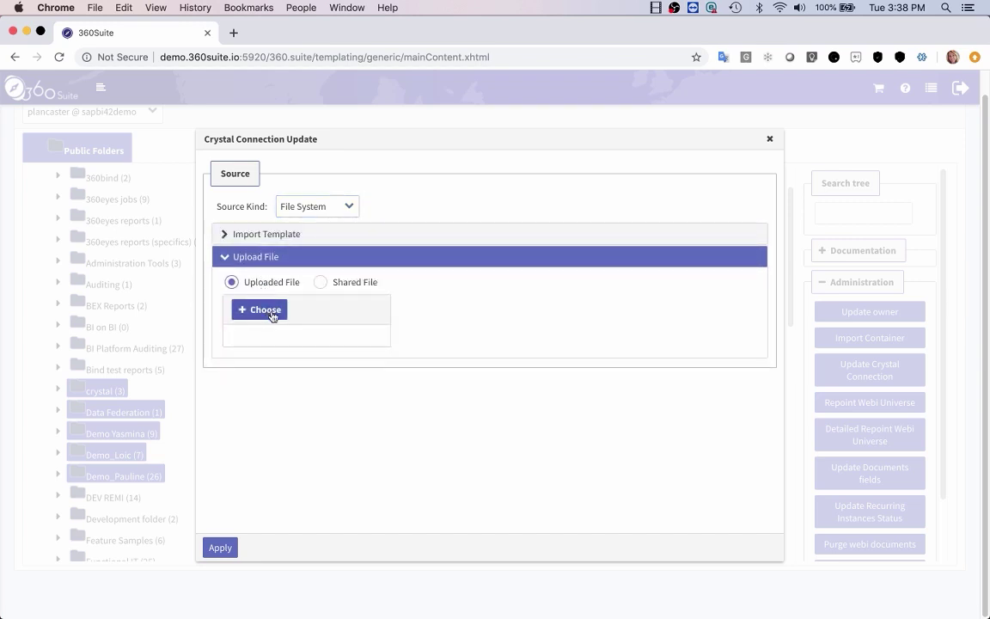
{"action": "left_click", "coordinate": [271, 315]}
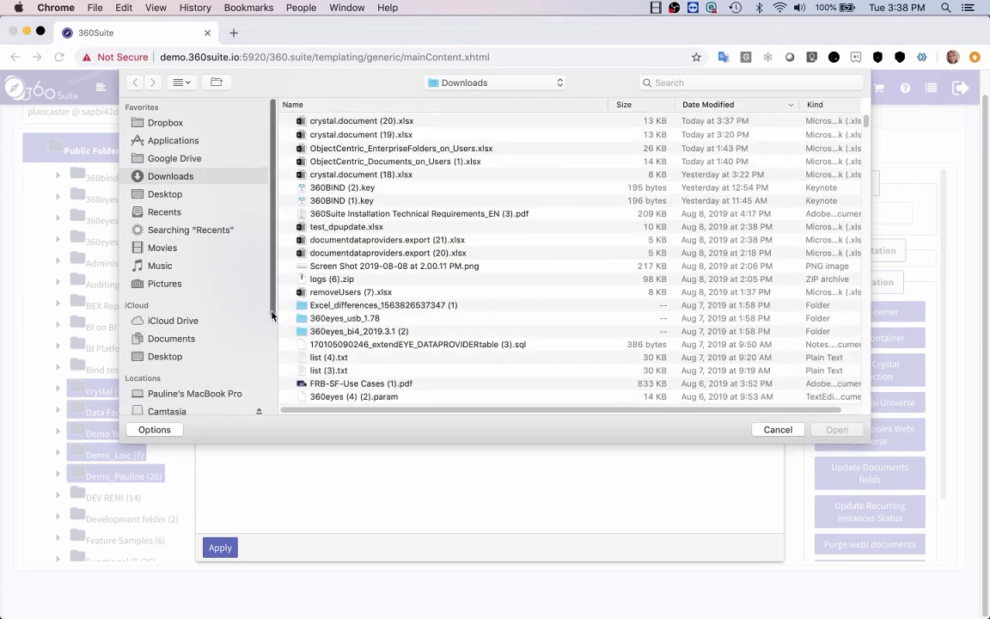
{"action": "left_click", "coordinate": [353, 123]}
{"action": "left_click", "coordinate": [838, 429]}
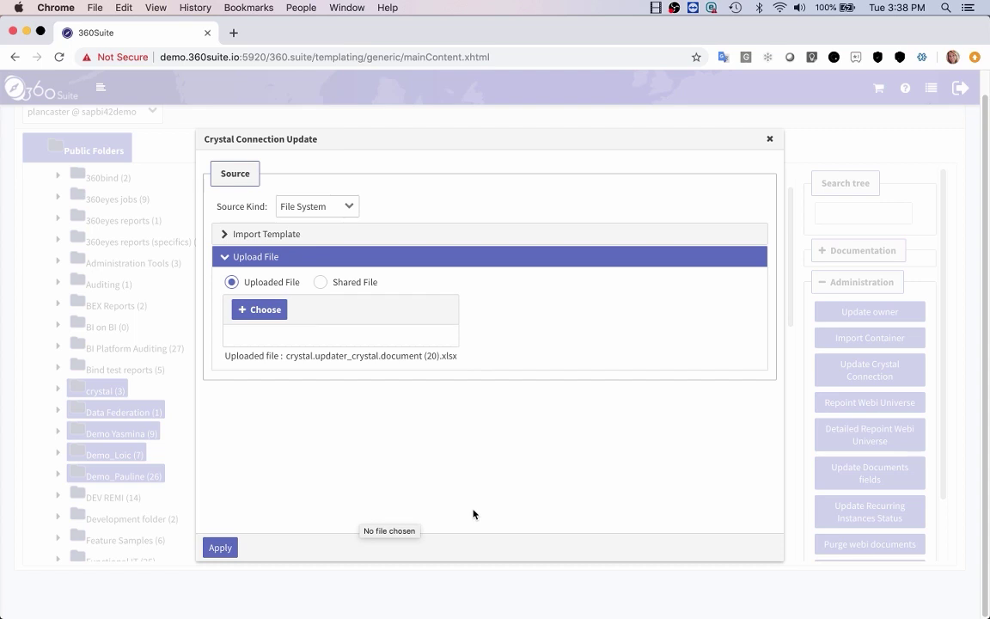
Close the connection update dialog, go to Tasks > Administration Tasks, and start a New Task
{"action": "left_click", "coordinate": [771, 139]}
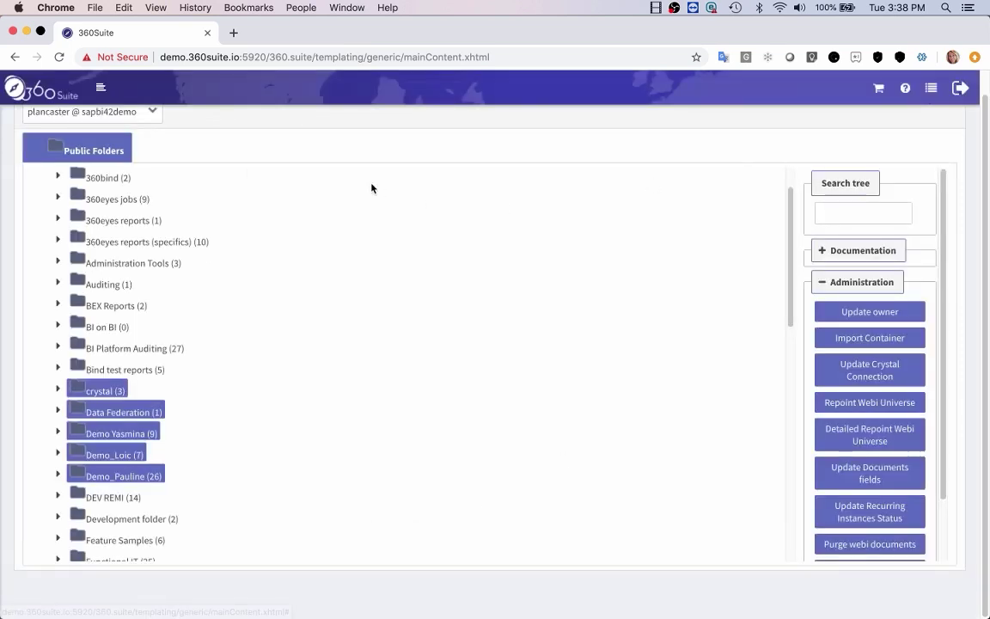
{"action": "left_click", "coordinate": [99, 89]}
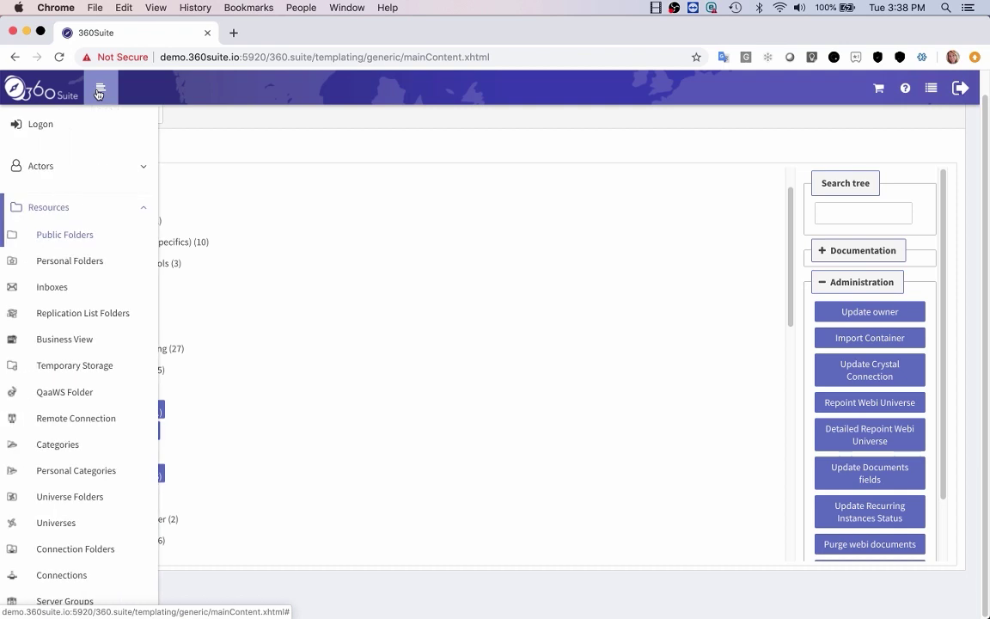
{"action": "left_click", "coordinate": [104, 209]}
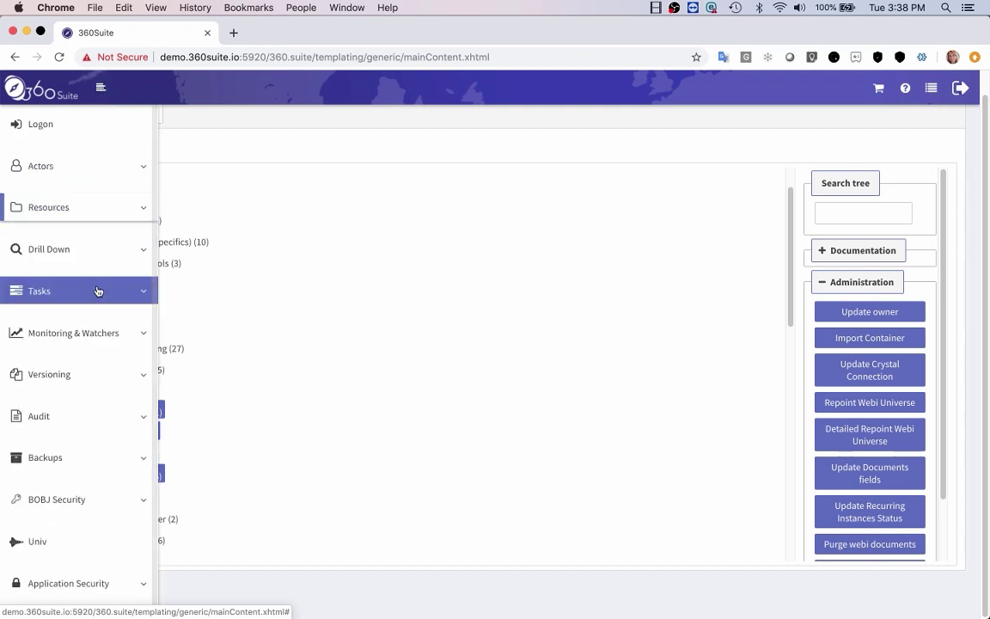
{"action": "left_click", "coordinate": [98, 292]}
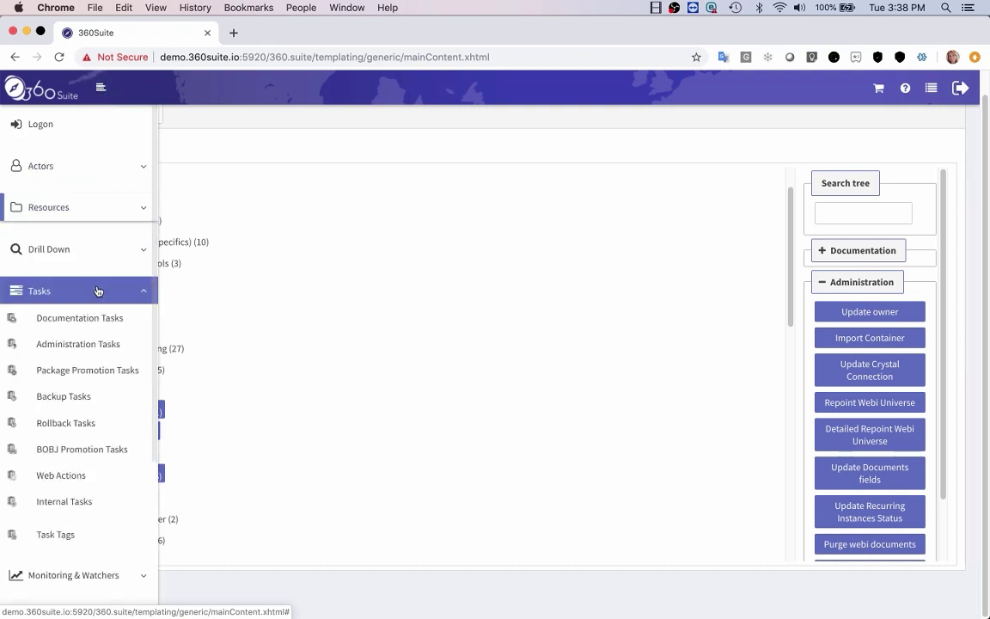
{"action": "left_click", "coordinate": [106, 348]}
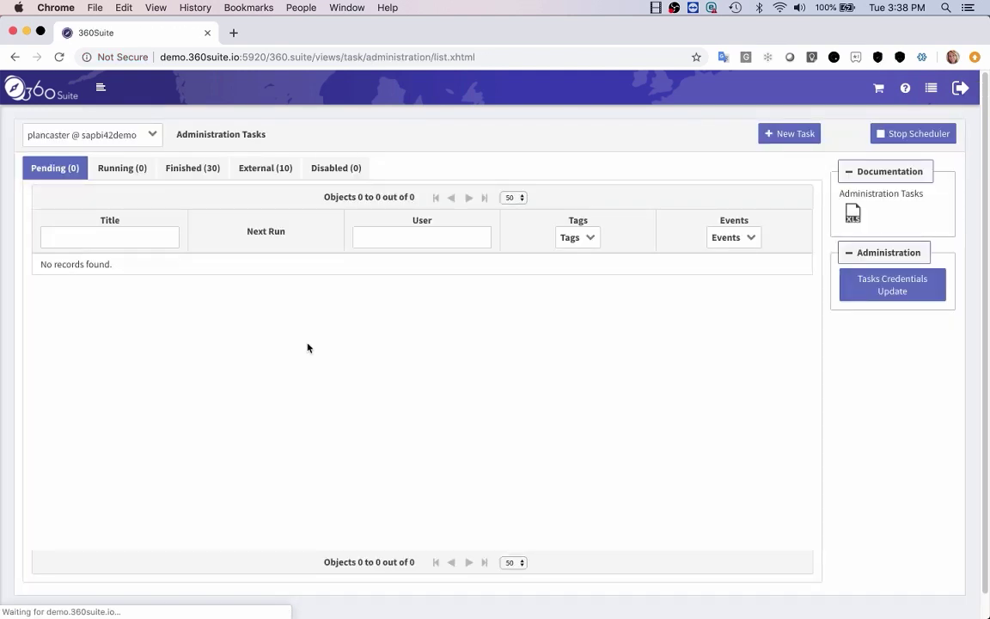
{"action": "left_click", "coordinate": [765, 129]}
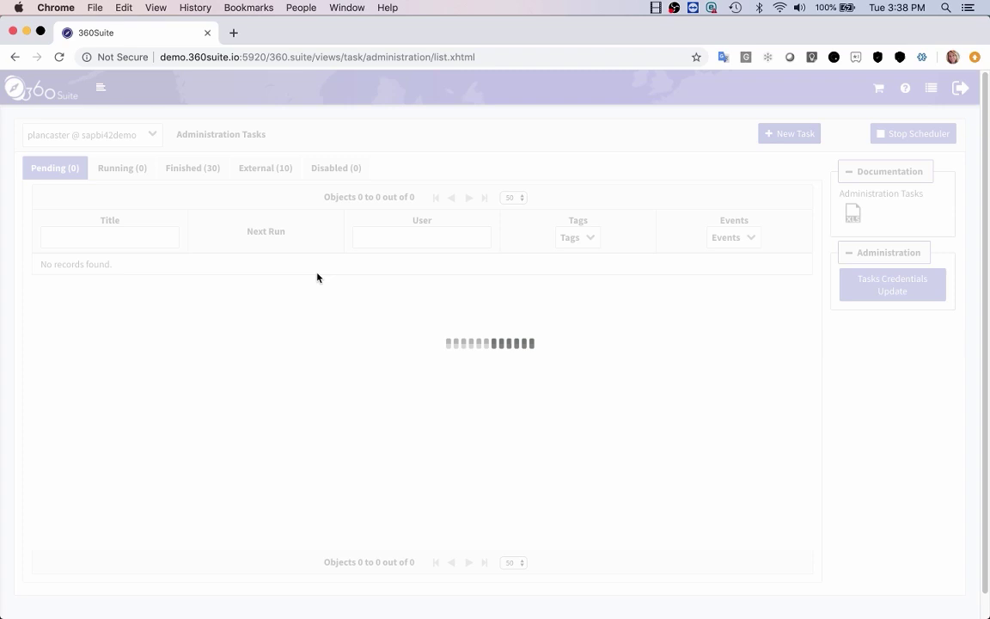
Title the new task 'Update Crystal'
{"action": "left_click", "coordinate": [301, 229]}
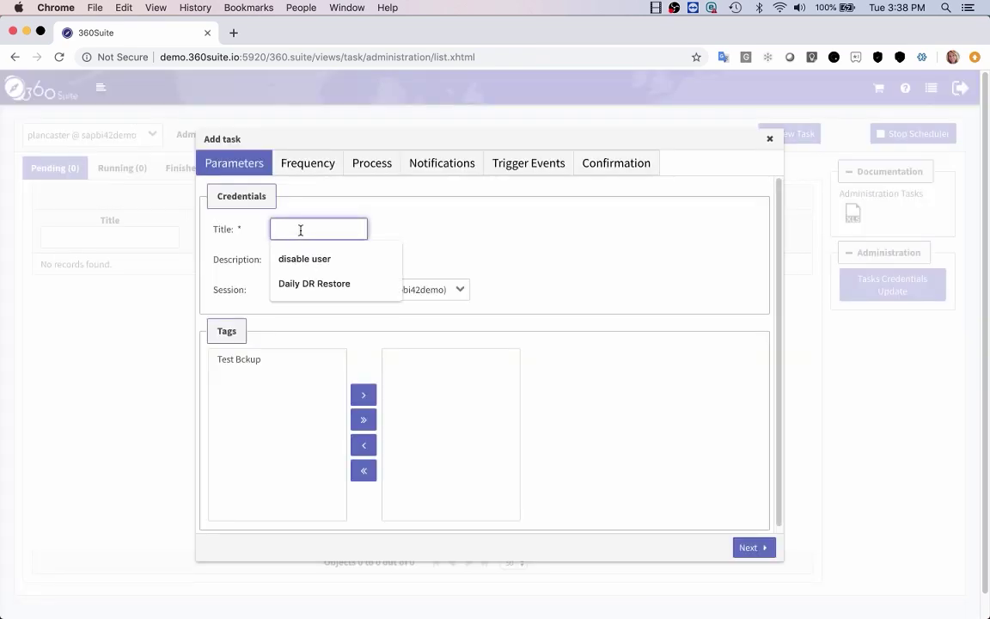
{"action": "type", "text": "Update Crystal"}
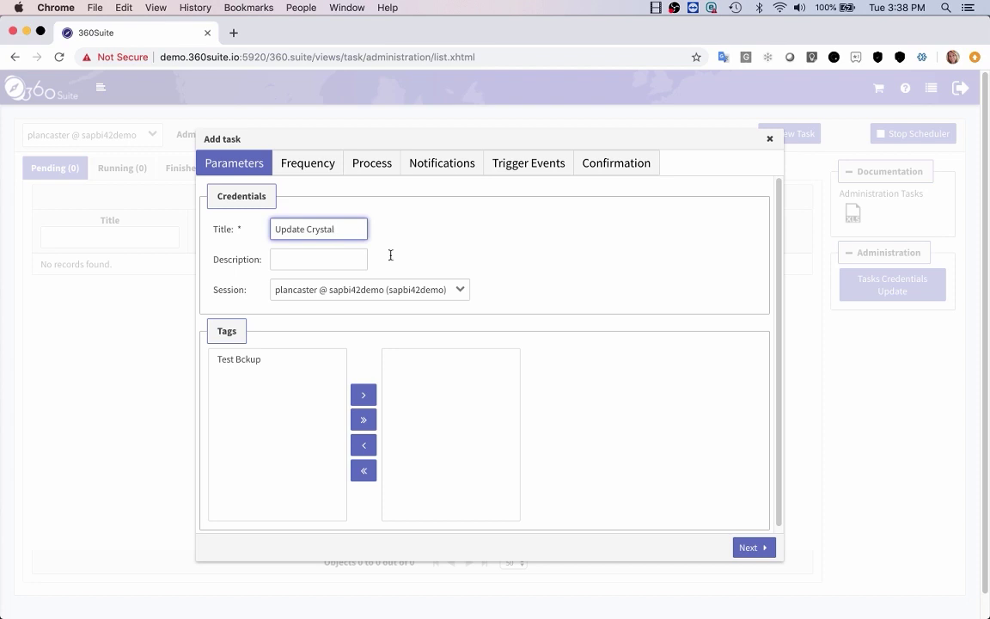
{"action": "left_click", "coordinate": [755, 551]}
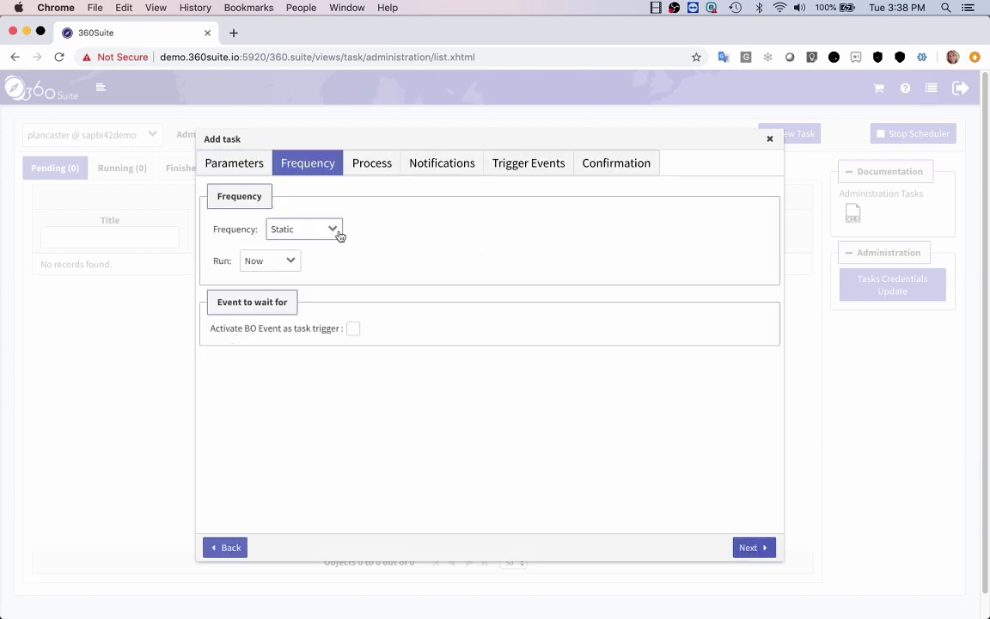
Schedule the task to run once, starting 8/16/19 7:38:39 PM
{"action": "left_click", "coordinate": [294, 263]}
{"action": "left_click", "coordinate": [289, 300]}
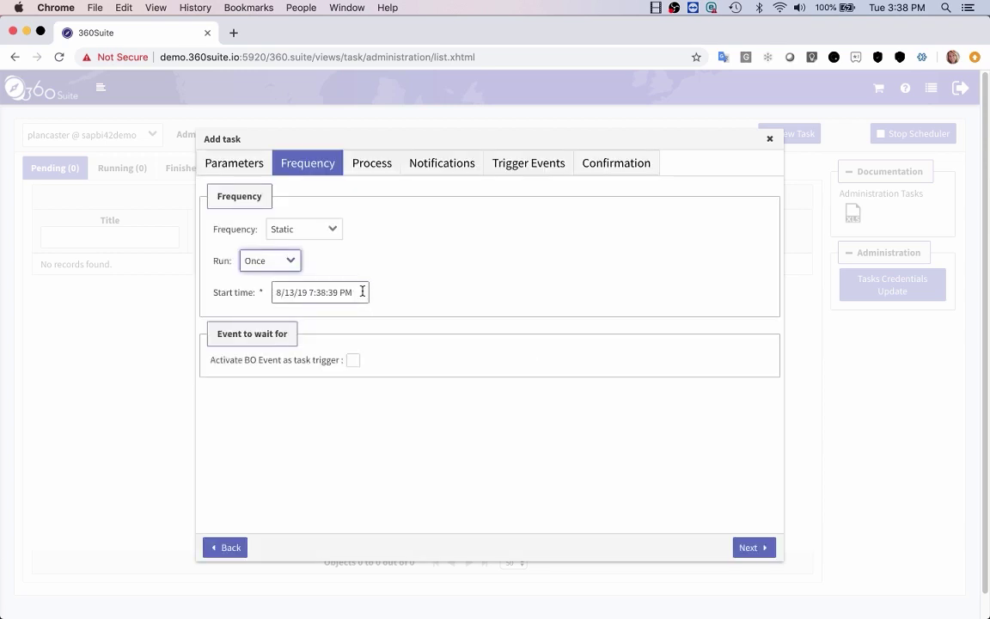
{"action": "left_click", "coordinate": [362, 292]}
{"action": "left_click", "coordinate": [411, 409]}
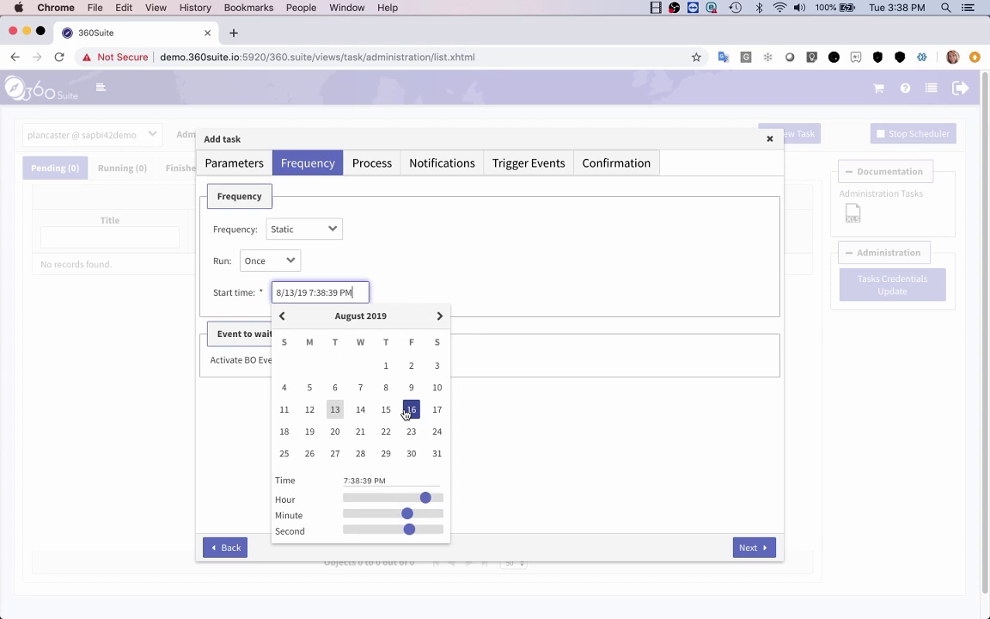
{"action": "left_click", "coordinate": [542, 411]}
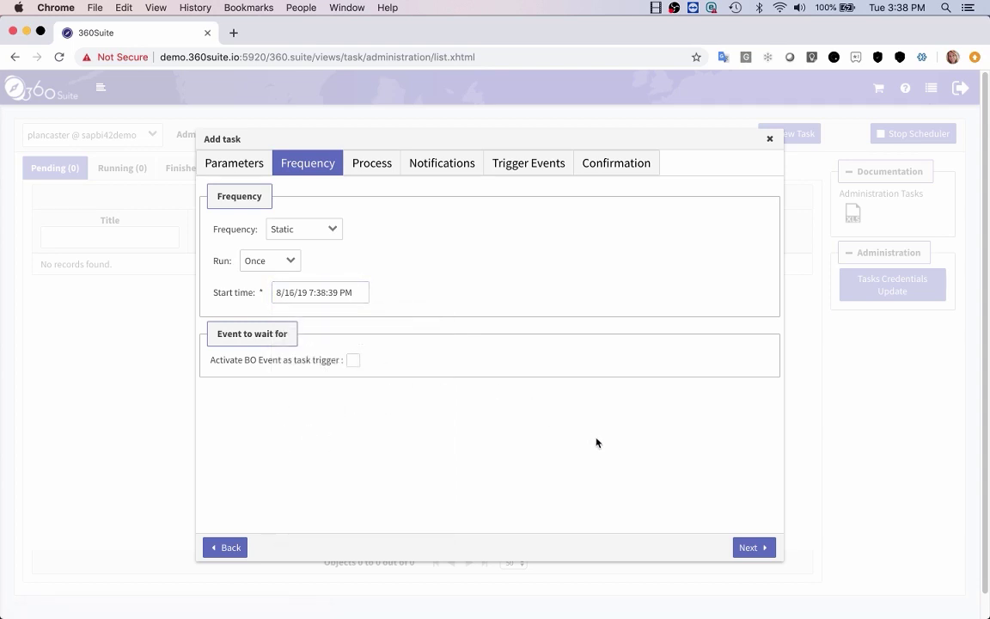
{"action": "left_click", "coordinate": [749, 548]}
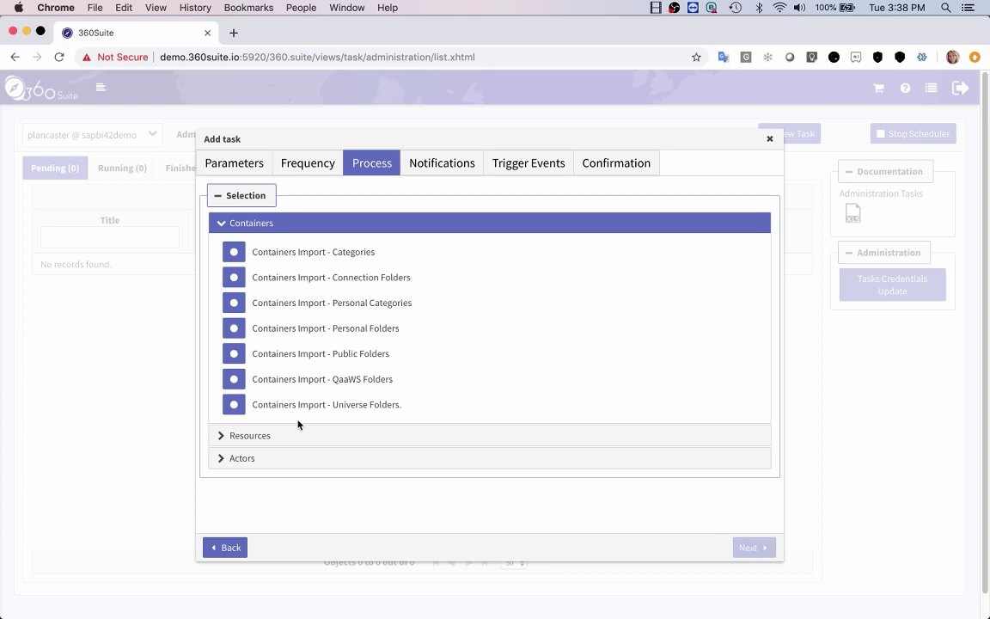
Choose Crystal Connection Update from the Resources processes
{"action": "left_click", "coordinate": [225, 435]}
{"action": "scroll", "coordinate": [400, 473], "scroll_direction": "down", "scroll_amount": 2}
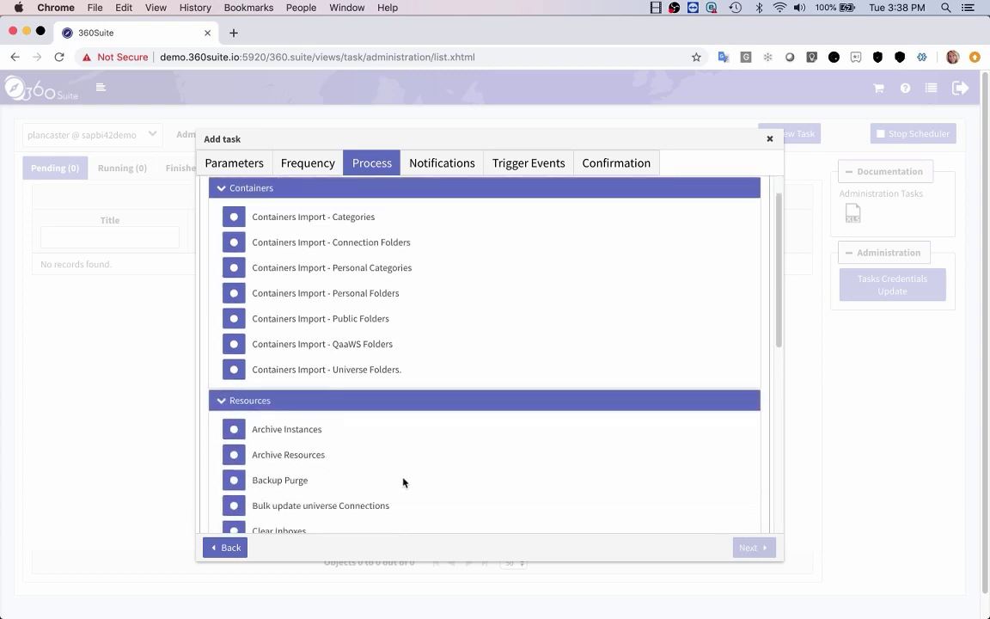
{"action": "scroll", "coordinate": [403, 481], "scroll_direction": "down", "scroll_amount": 3}
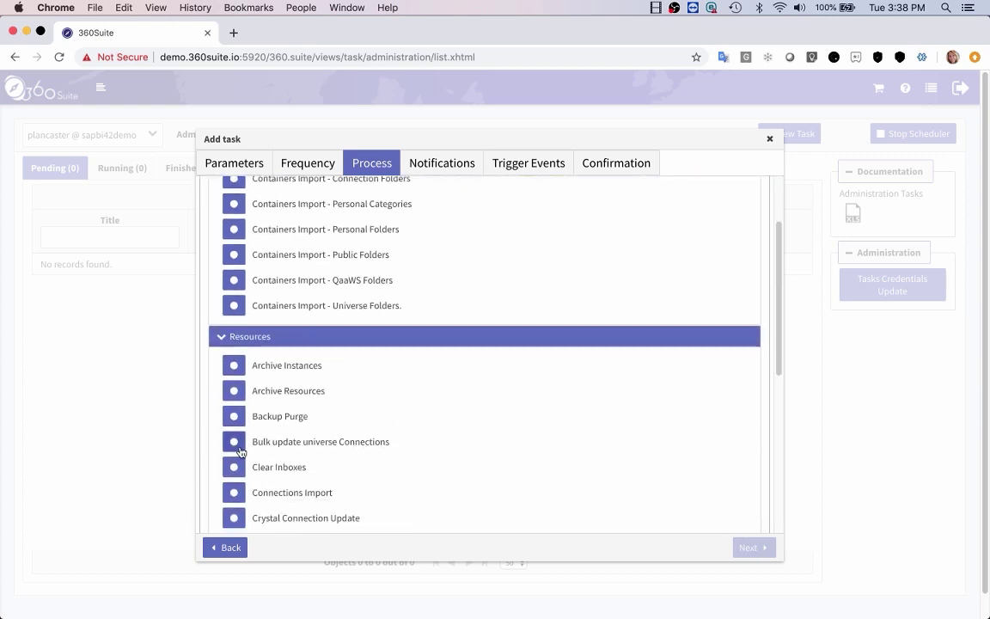
{"action": "scroll", "coordinate": [445, 487], "scroll_direction": "down", "scroll_amount": 3}
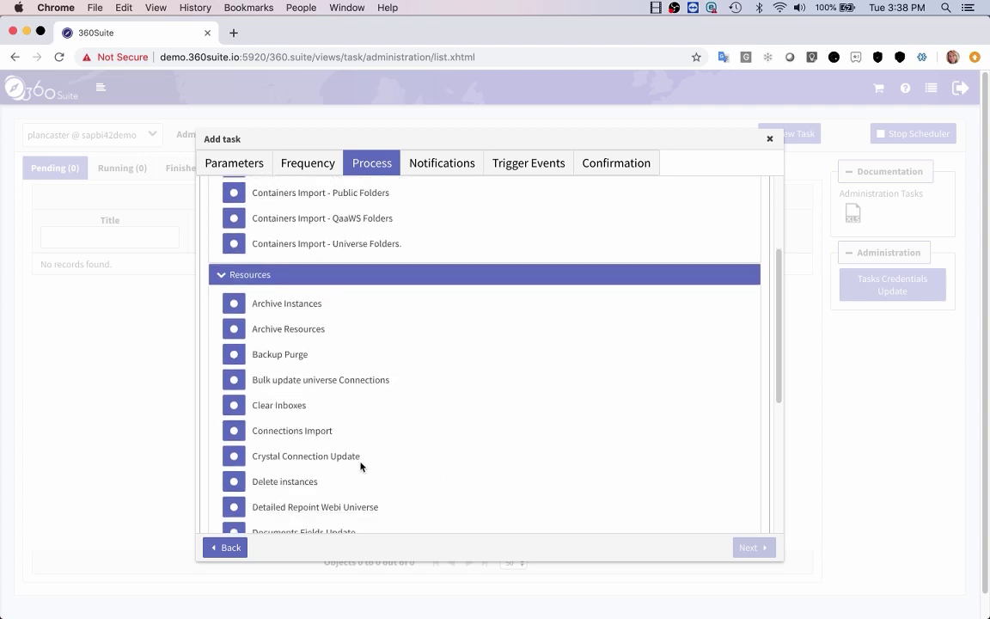
{"action": "left_click", "coordinate": [233, 455]}
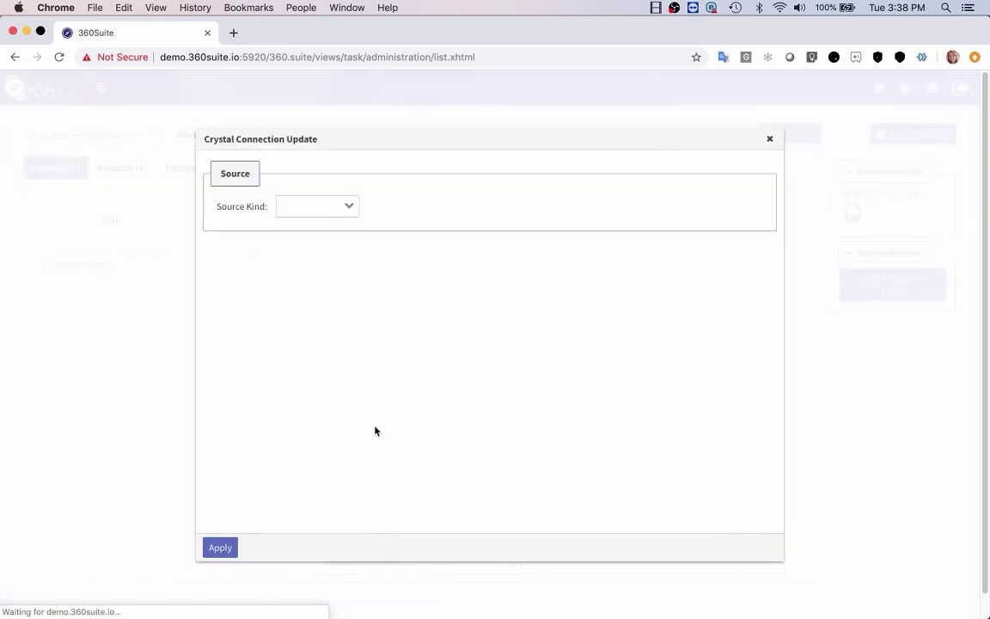
Source it from the file system with crystal.updater_crystal.document (20).xlsx uploaded, and apply
{"action": "left_click", "coordinate": [350, 208]}
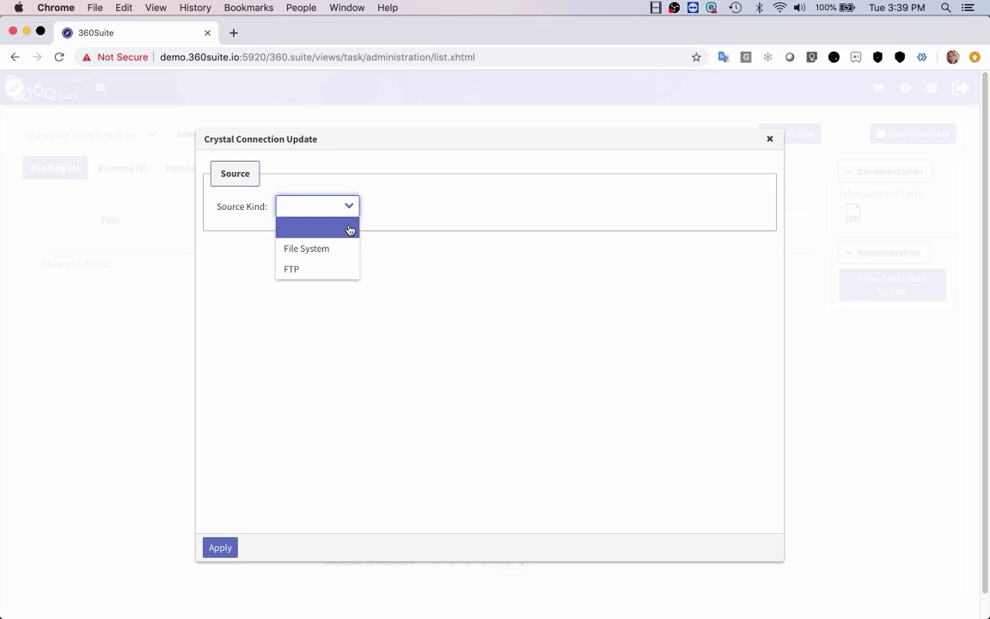
{"action": "left_click", "coordinate": [338, 251]}
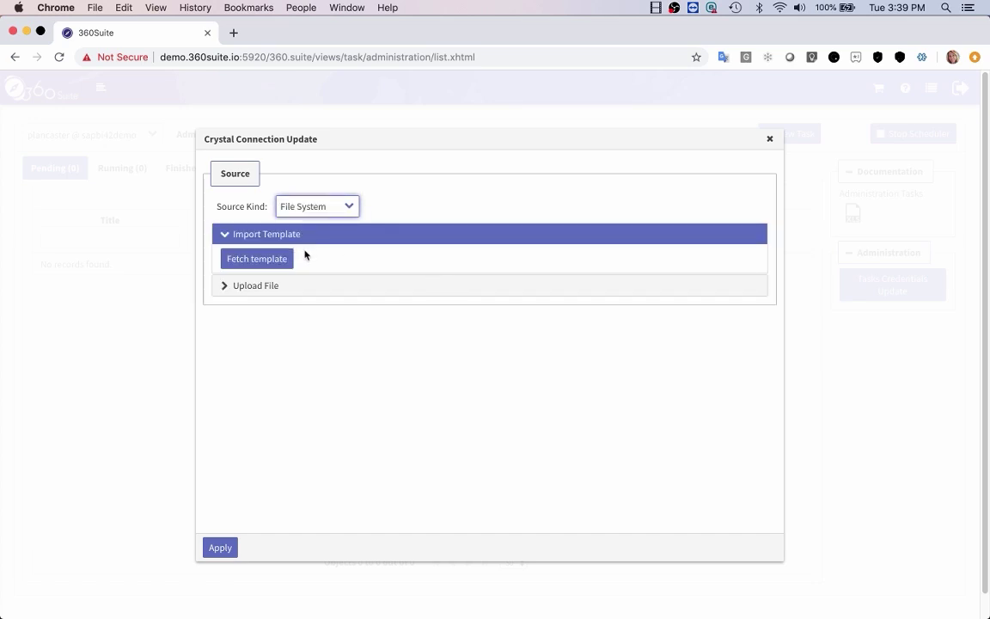
{"action": "left_click", "coordinate": [270, 288]}
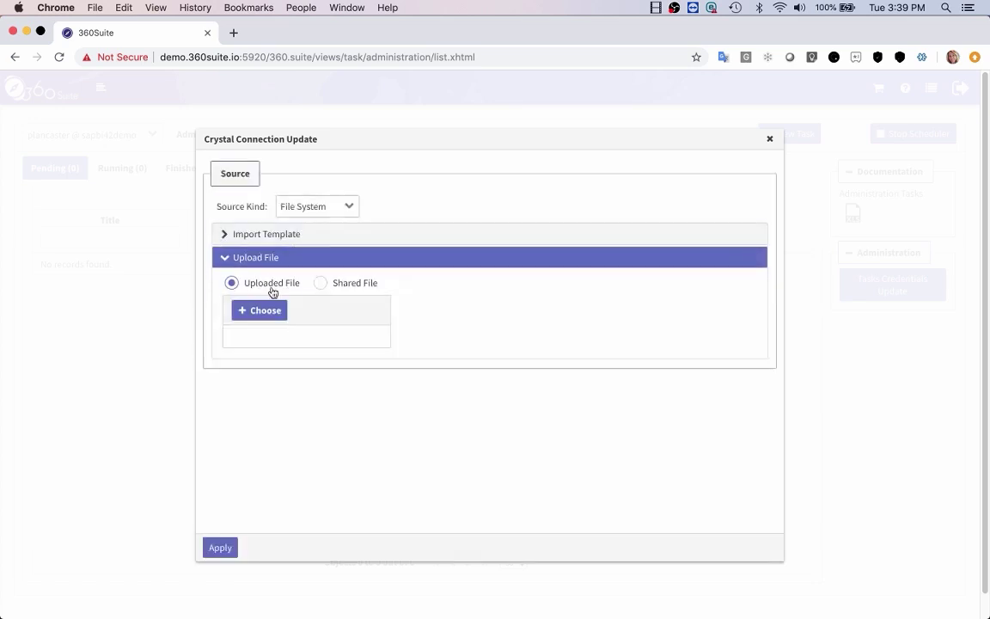
{"action": "left_click", "coordinate": [268, 308]}
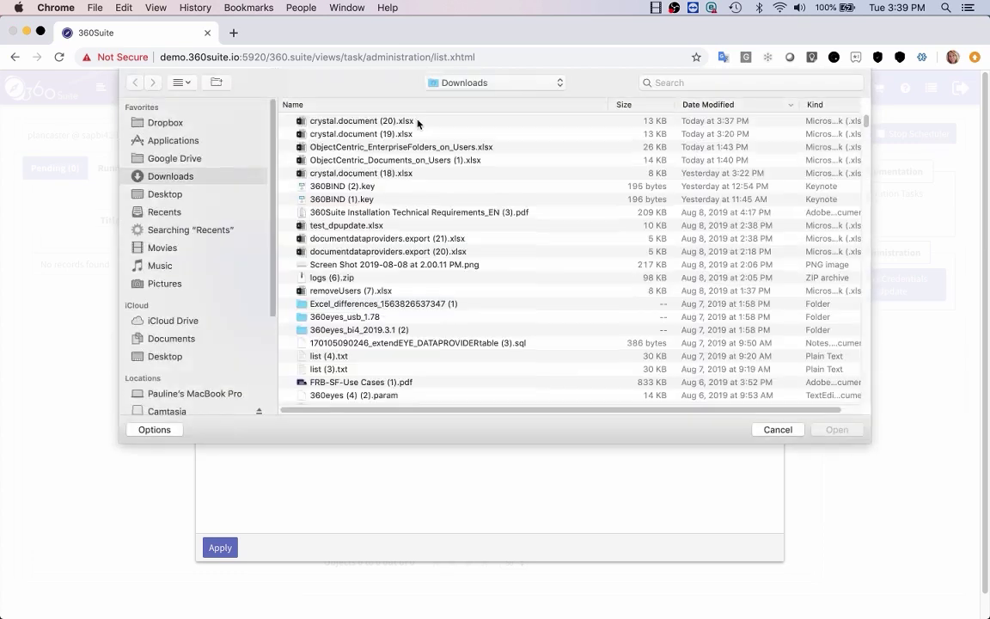
{"action": "left_click", "coordinate": [416, 121]}
{"action": "left_click", "coordinate": [830, 435]}
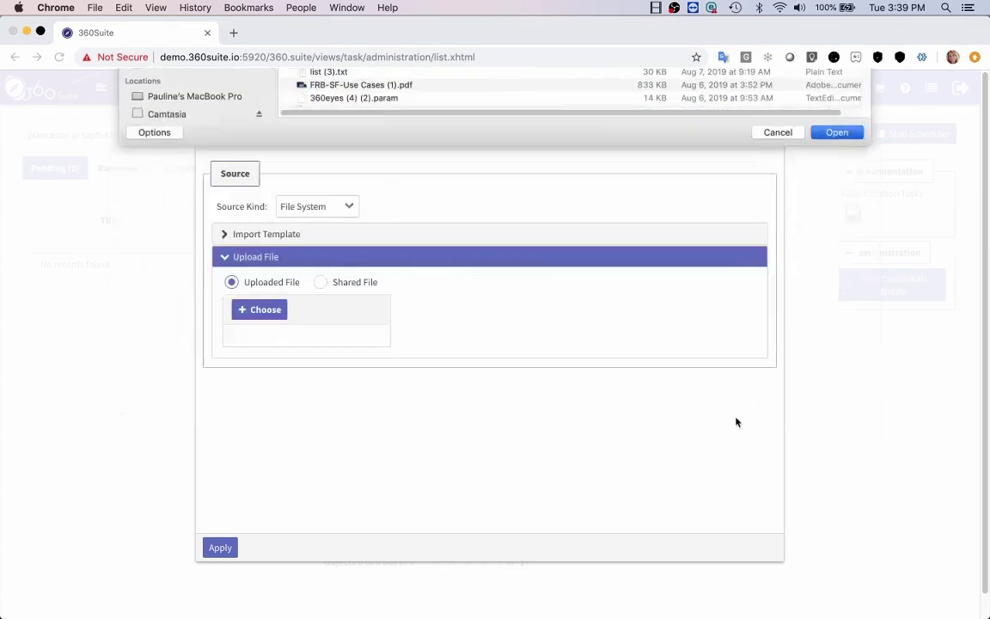
{"action": "left_click", "coordinate": [222, 547]}
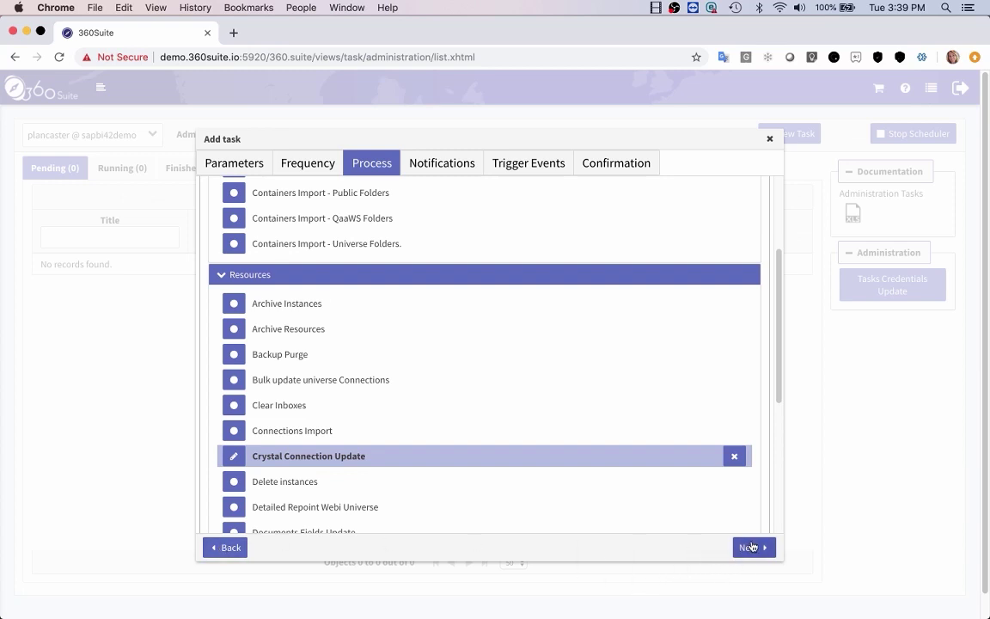
Skip notifications and trigger events, add the Update Crystal task, then select it under Pending
{"action": "left_click", "coordinate": [752, 548]}
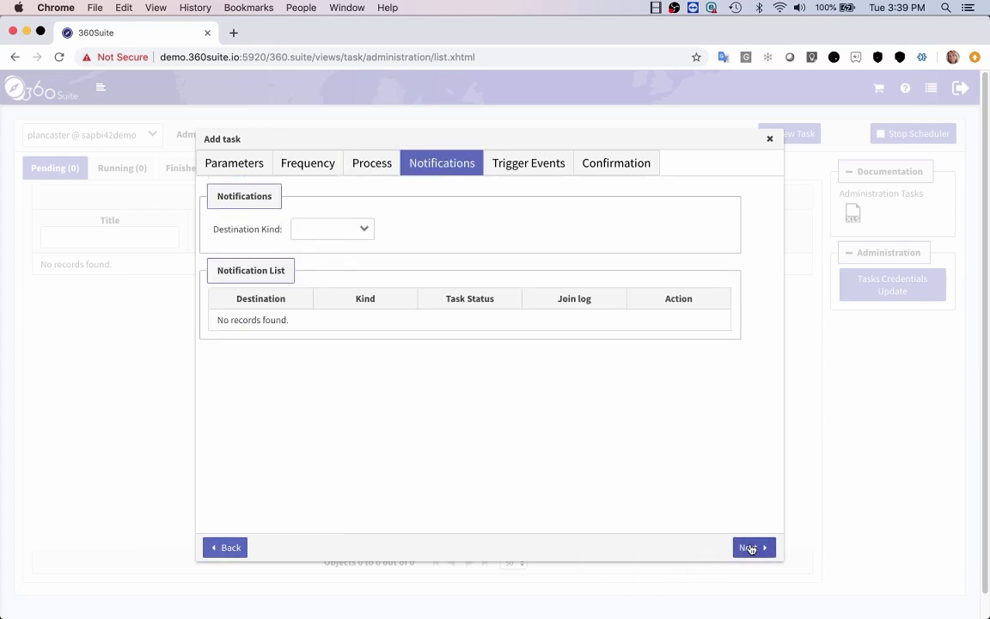
{"action": "left_click", "coordinate": [751, 548]}
{"action": "left_click", "coordinate": [750, 548]}
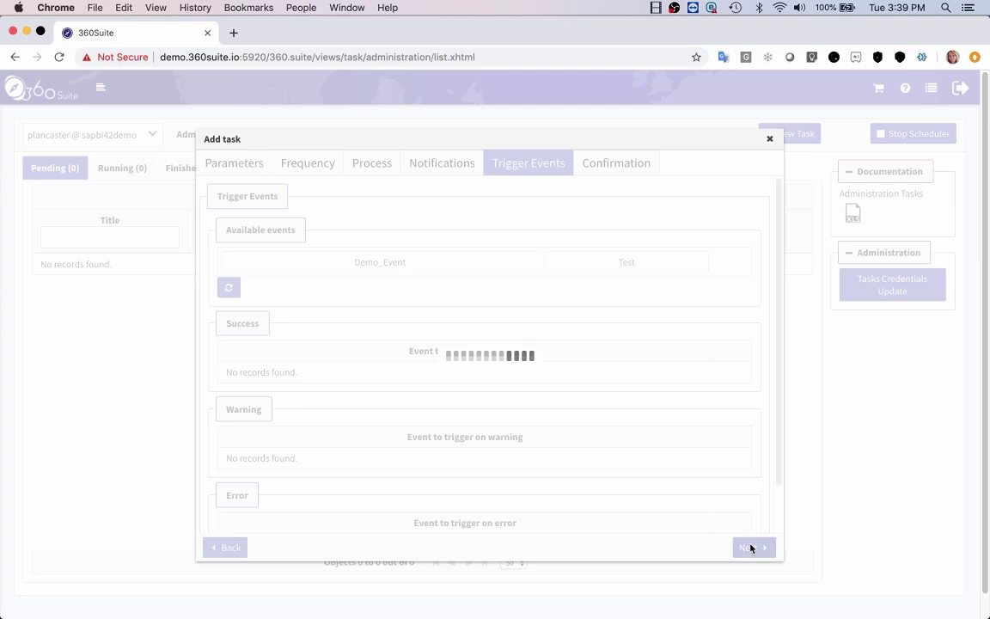
{"action": "left_click", "coordinate": [751, 548]}
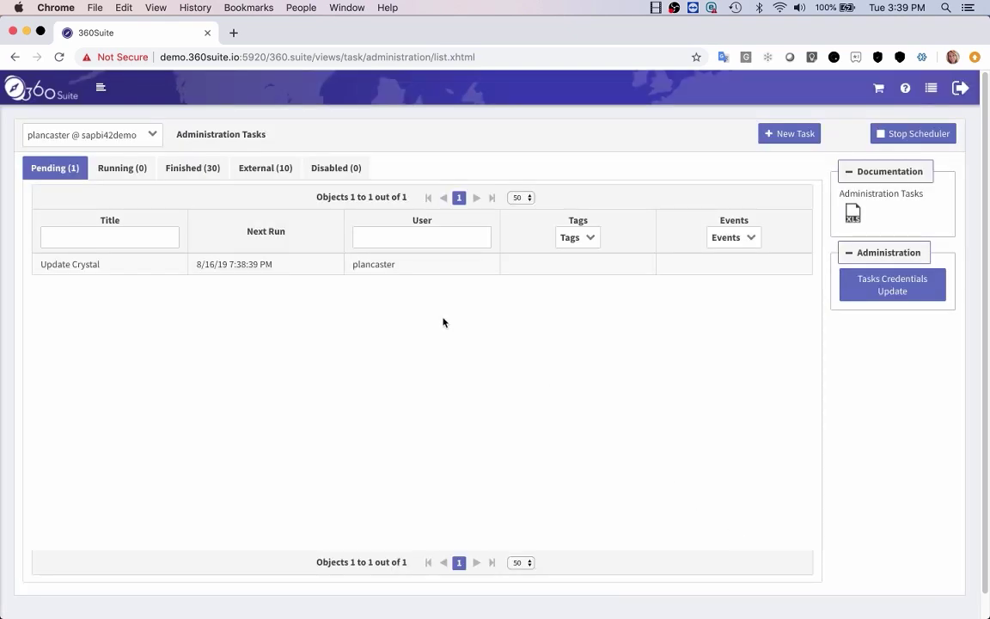
{"action": "left_click", "coordinate": [129, 273]}
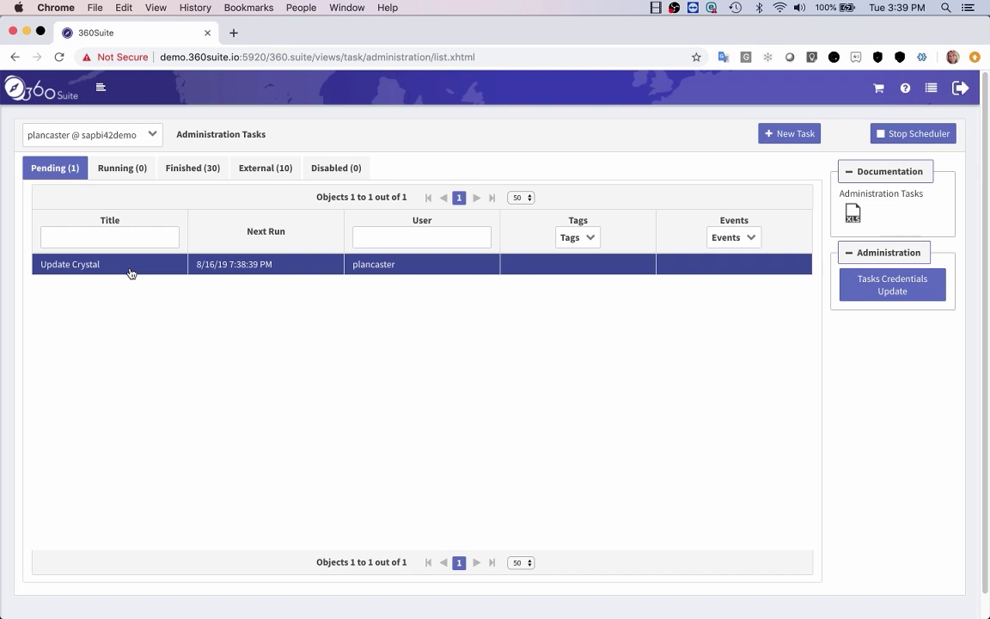